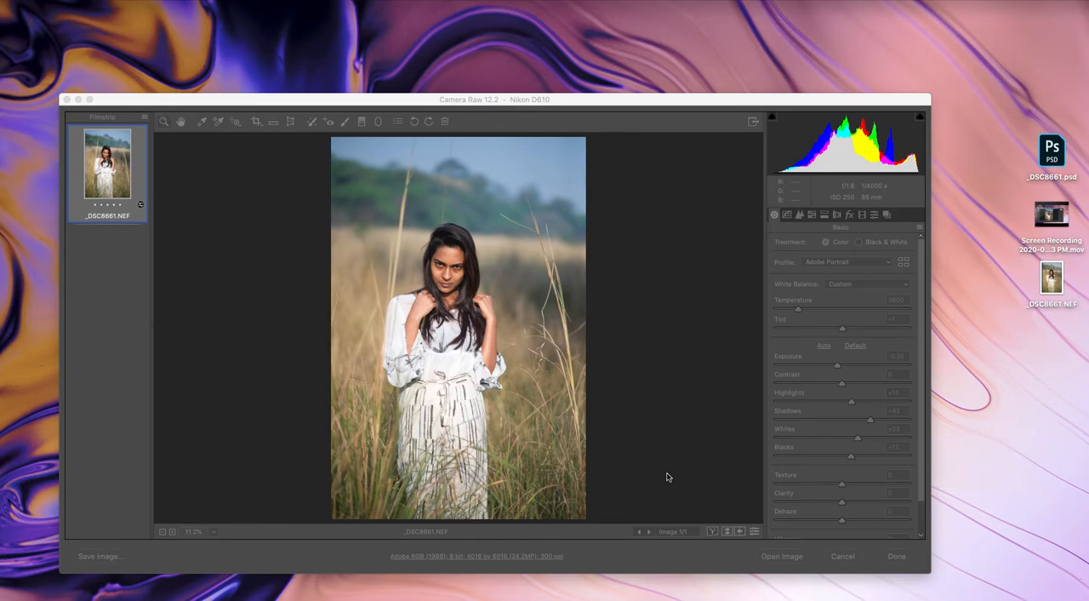
Expand Camera Raw to full screen, check the Whites and Blacks clipping, and display the Tone Curve settings
{"action": "left_click", "coordinate": [754, 122]}
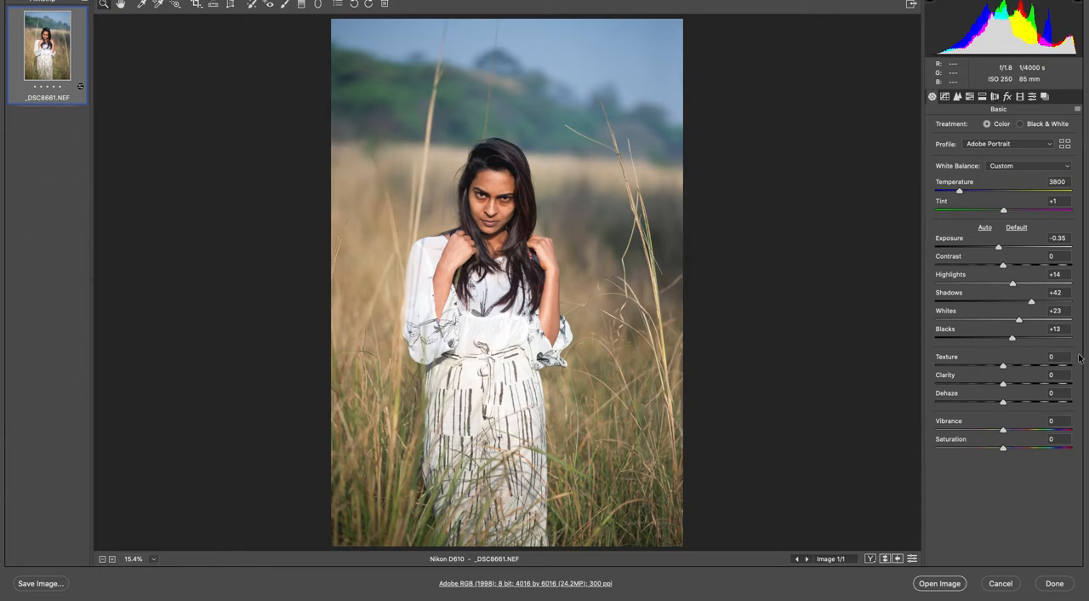
{"action": "key", "text": "alt"}
{"action": "left_click_drag", "start_coordinate": [1022, 321], "coordinate": [1006, 343]}
{"action": "left_click", "coordinate": [944, 98]}
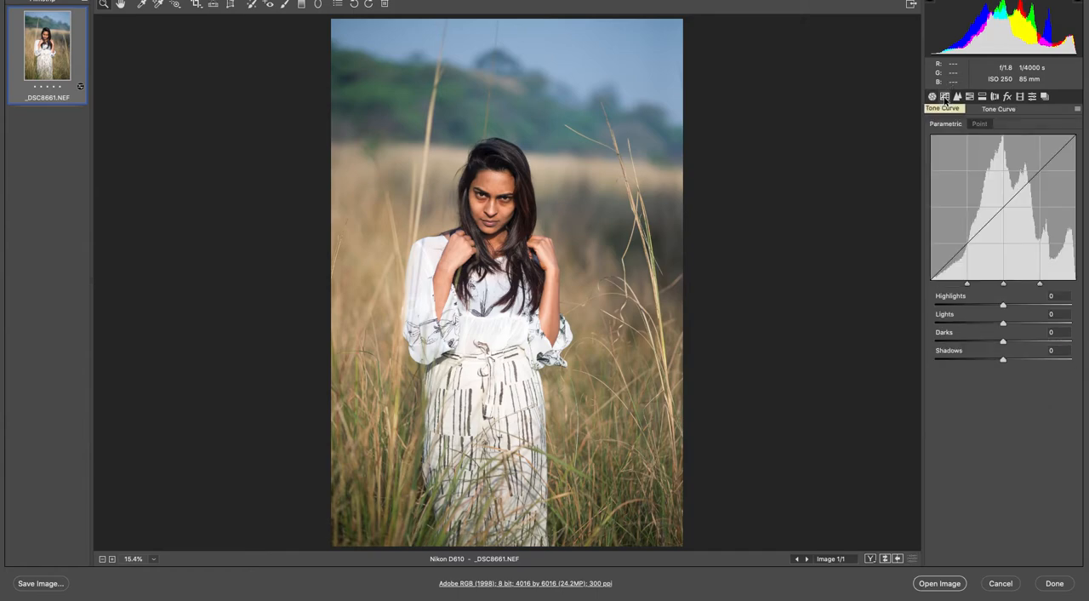
Review the sharpening and noise reduction settings, inspecting the photo at 100% before fitting it back in view
{"action": "left_click", "coordinate": [957, 97]}
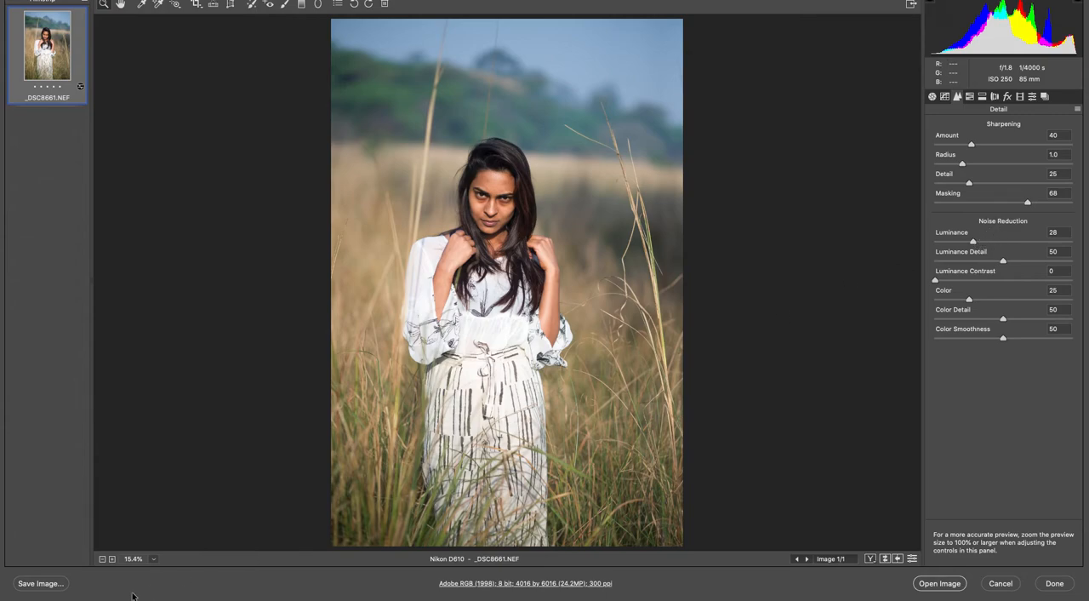
{"action": "left_click", "coordinate": [154, 559]}
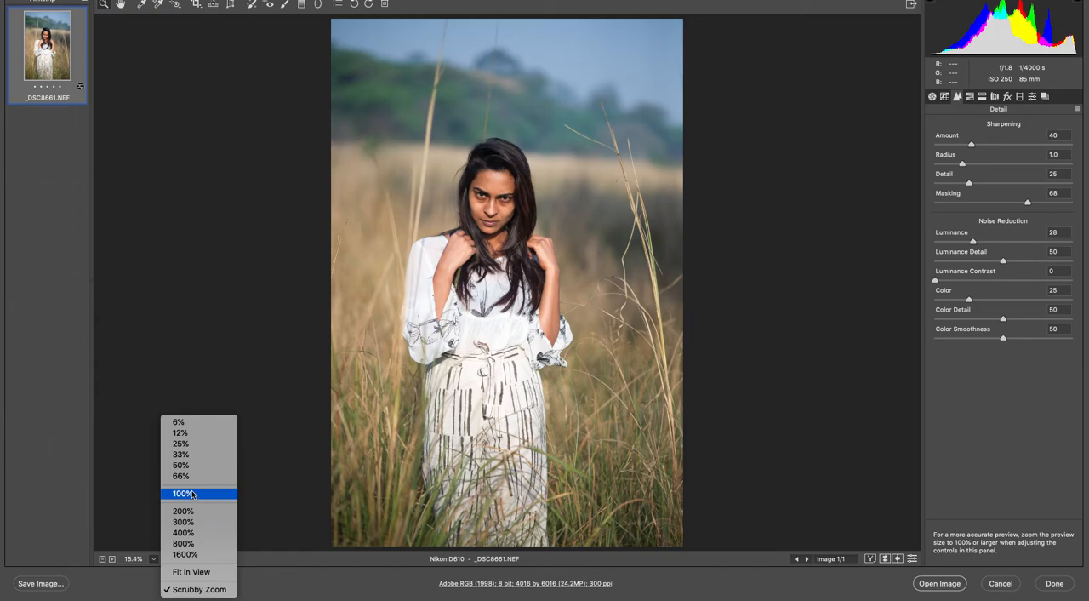
{"action": "left_click", "coordinate": [180, 494]}
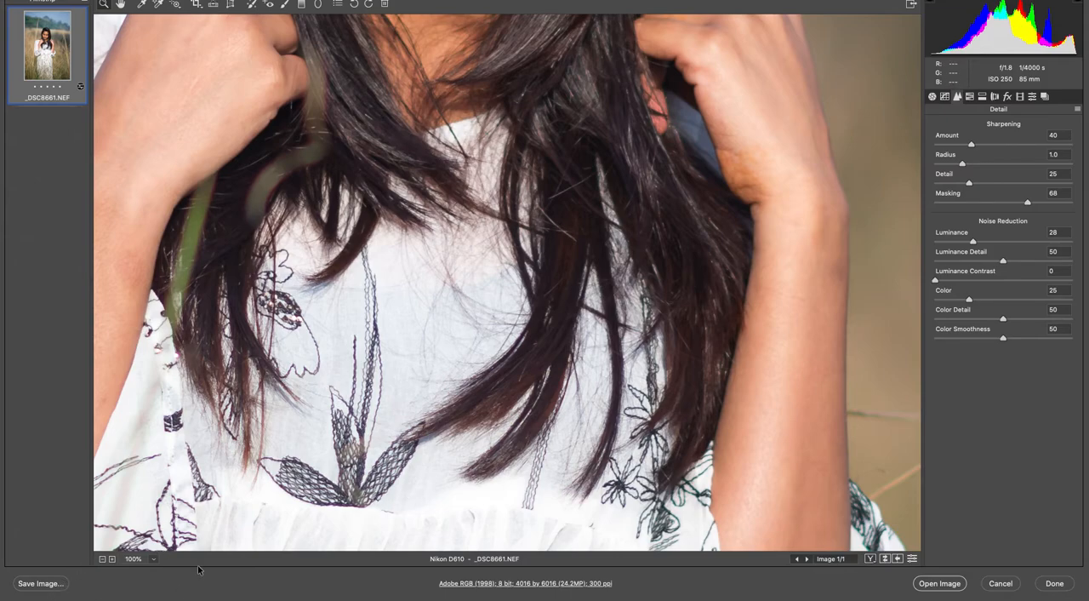
{"action": "left_click", "coordinate": [155, 562]}
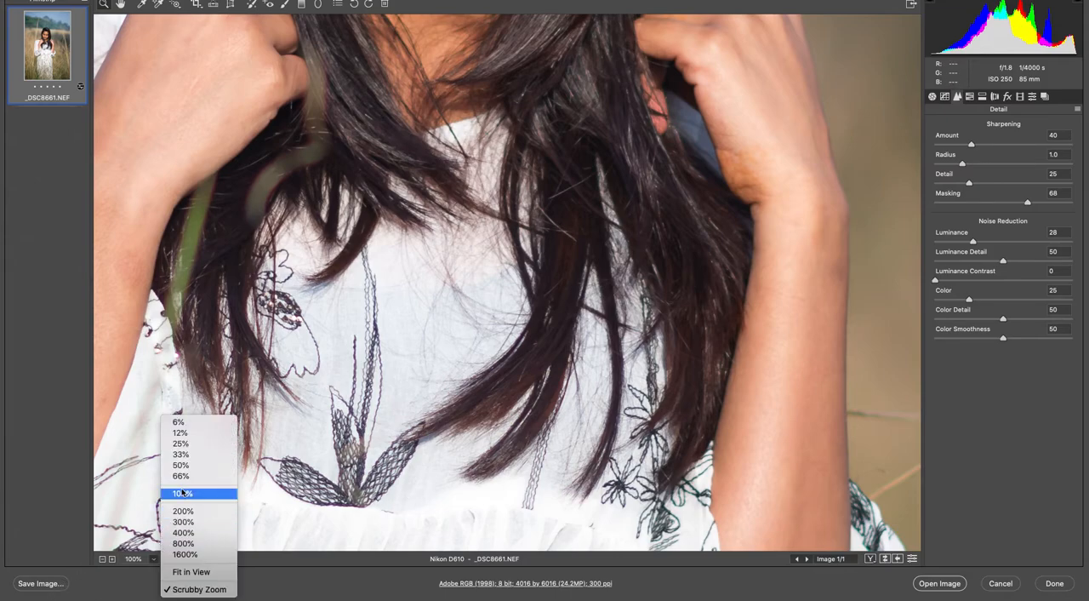
{"action": "left_click", "coordinate": [182, 572]}
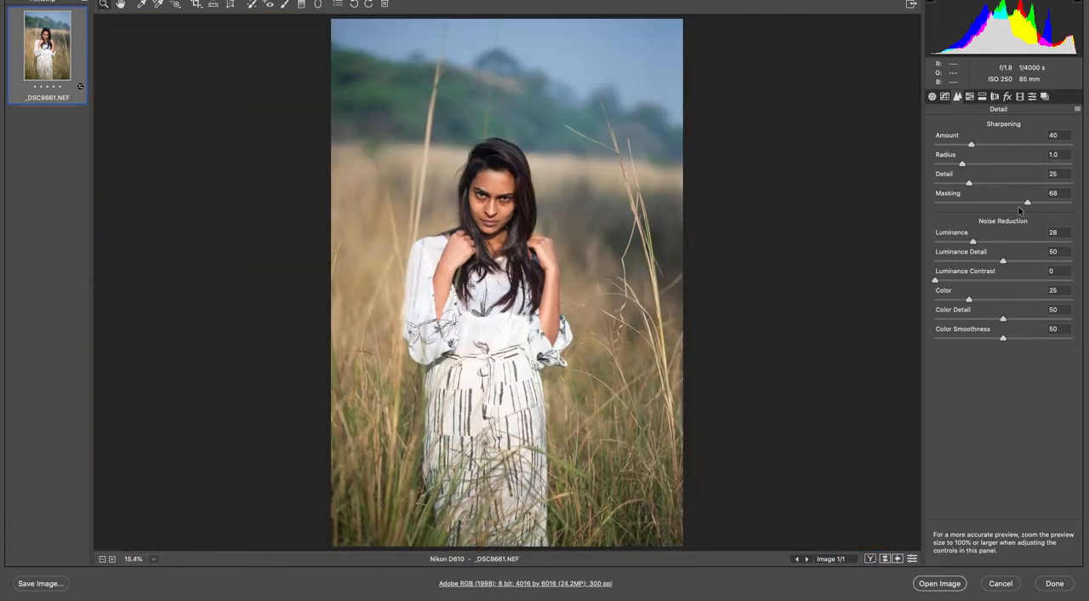
Check the sharpening Masking and the Lens Corrections settings, then dismiss Camera Raw without applying changes
{"action": "mouse_move", "coordinate": [1028, 206]}
{"action": "left_mouse_down"}
{"action": "mouse_move", "coordinate": [931, 206]}
{"action": "mouse_move", "coordinate": [1037, 205]}
{"action": "left_mouse_up"}
{"action": "left_click", "coordinate": [995, 97]}
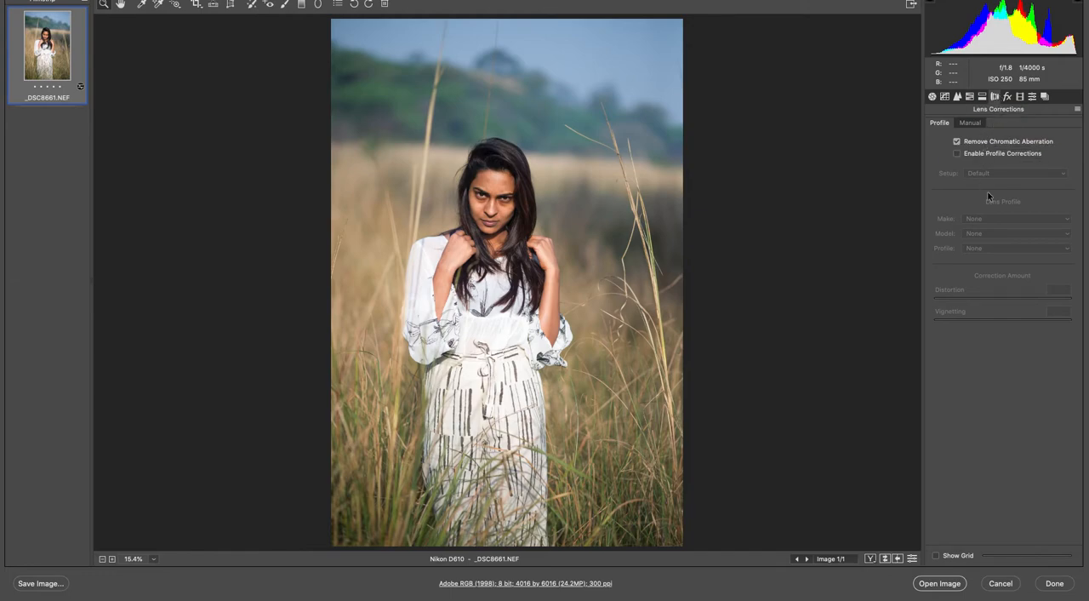
{"action": "left_click", "coordinate": [1000, 584]}
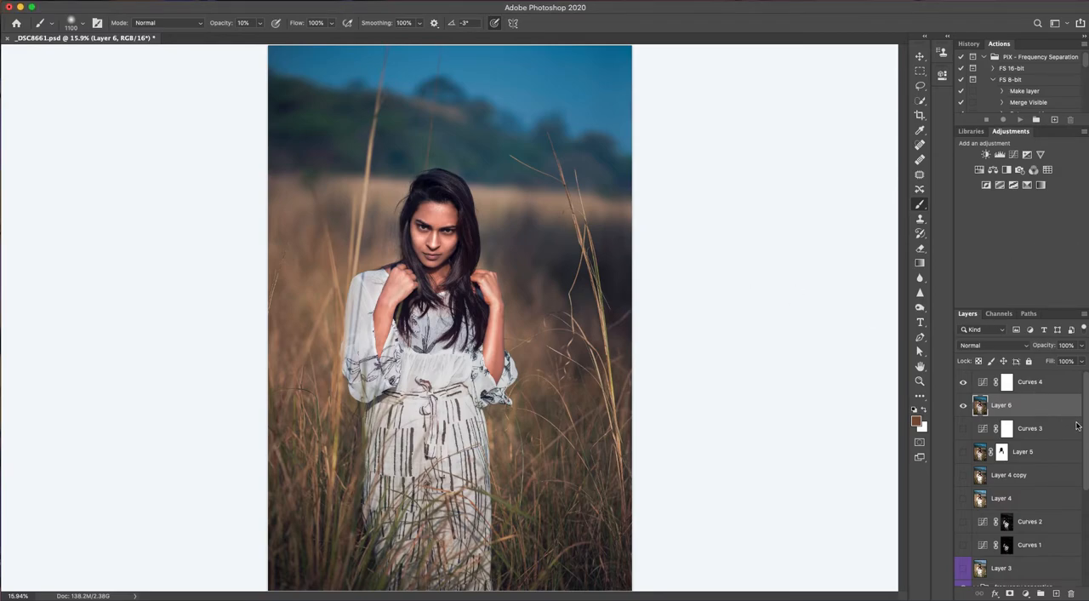
Hide the Background, Layer 1, low, the frequency separation group and Layer 6 so the canvas is empty
{"action": "scroll", "coordinate": [1086, 536], "scroll_direction": "down", "scroll_amount": 2}
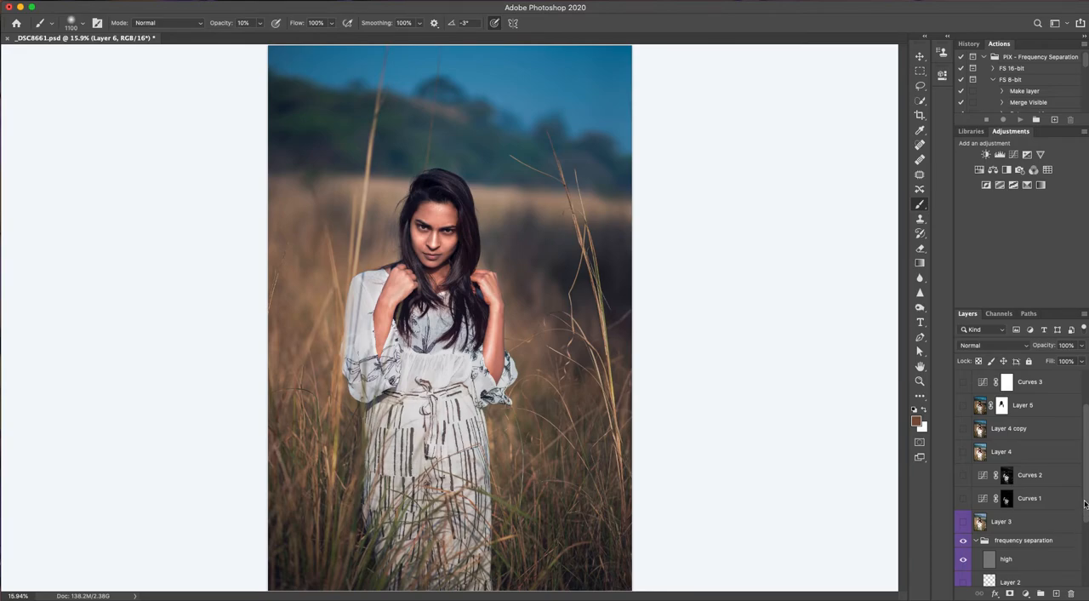
{"action": "scroll", "coordinate": [1086, 467], "scroll_direction": "up", "scroll_amount": 1}
{"action": "scroll", "coordinate": [1086, 476], "scroll_direction": "down", "scroll_amount": 3}
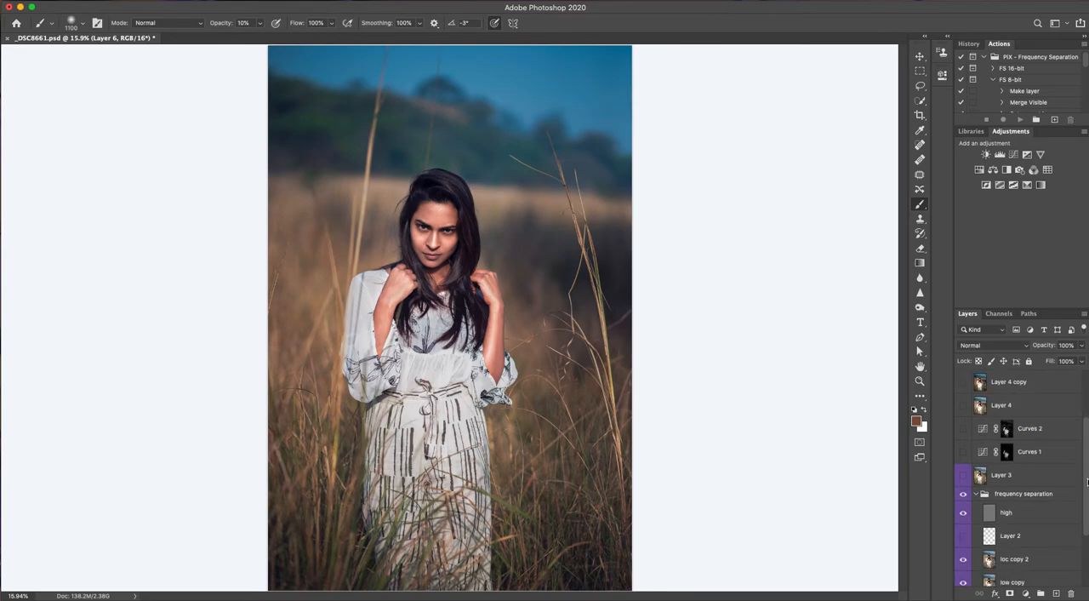
{"action": "scroll", "coordinate": [1087, 481], "scroll_direction": "down", "scroll_amount": 3}
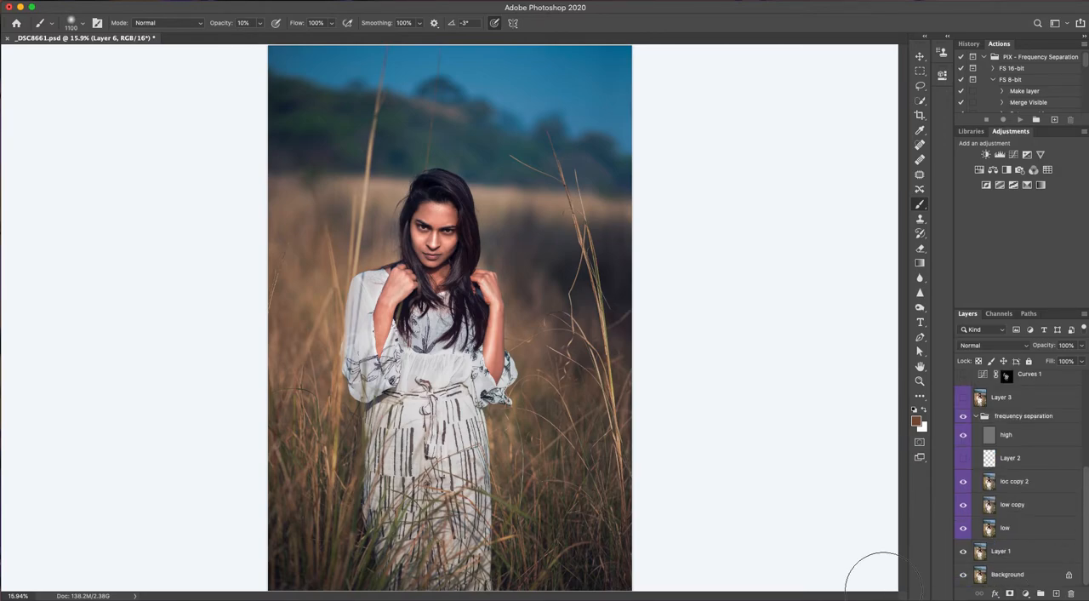
{"action": "left_click", "coordinate": [965, 577]}
{"action": "left_click", "coordinate": [963, 552]}
{"action": "left_click", "coordinate": [963, 528]}
{"action": "left_click", "coordinate": [964, 418]}
{"action": "scroll", "coordinate": [1082, 500], "scroll_direction": "up", "scroll_amount": 5}
{"action": "left_click", "coordinate": [965, 384]}
{"action": "left_click", "coordinate": [964, 384]}
{"action": "scroll", "coordinate": [1085, 428], "scroll_direction": "down", "scroll_amount": 5}
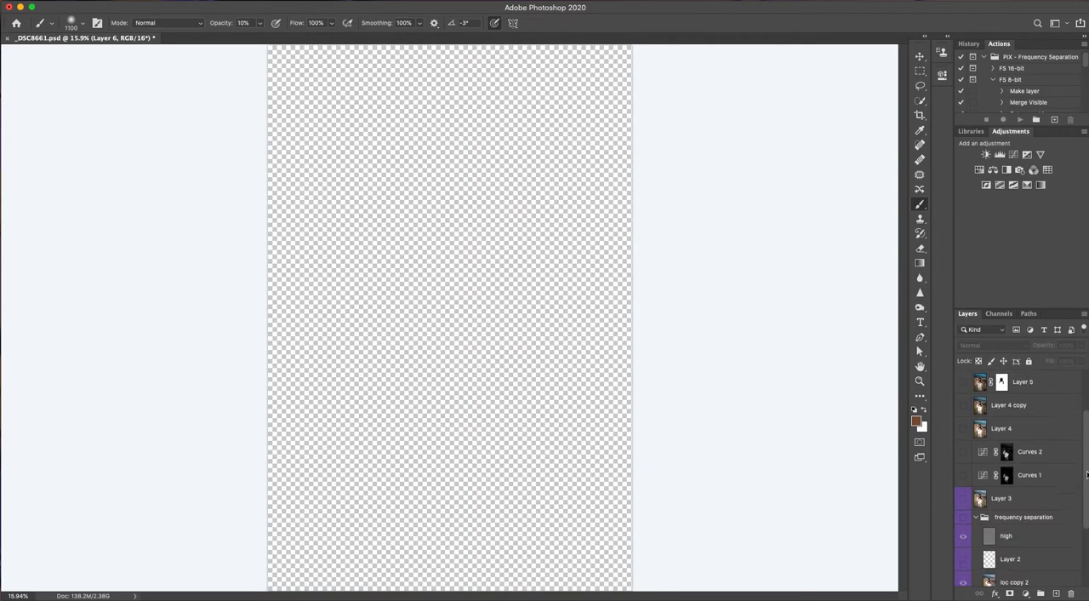
Show the Background, Layer 1 and the frequency separation group with its low layer, and hide loc copy 2
{"action": "left_click", "coordinate": [963, 574]}
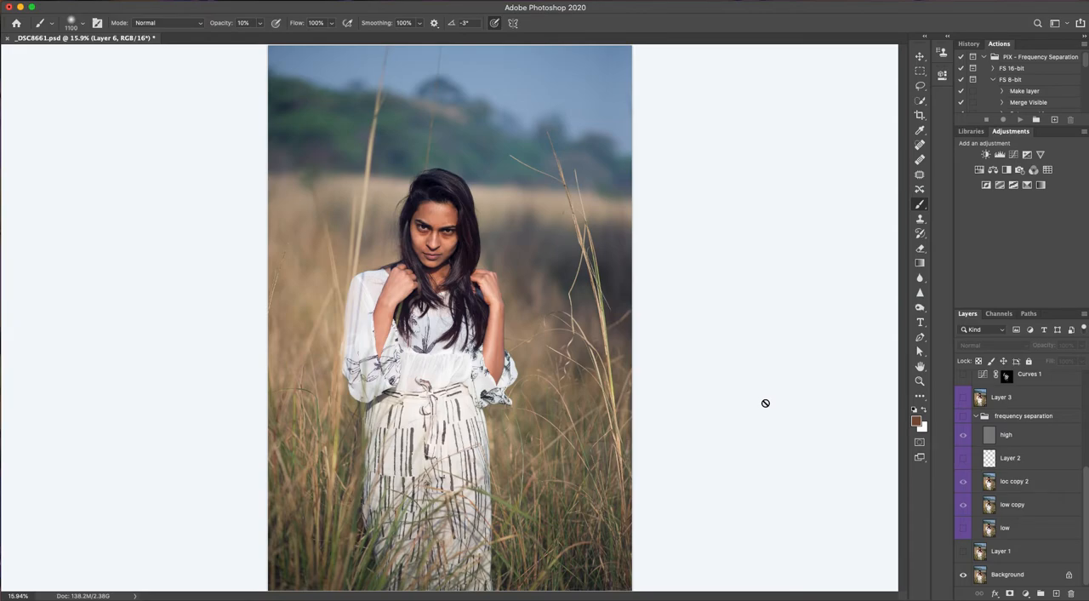
{"action": "left_click", "coordinate": [965, 555]}
{"action": "left_click", "coordinate": [425, 255]}
{"action": "left_click", "coordinate": [621, 203]}
{"action": "left_click", "coordinate": [965, 417]}
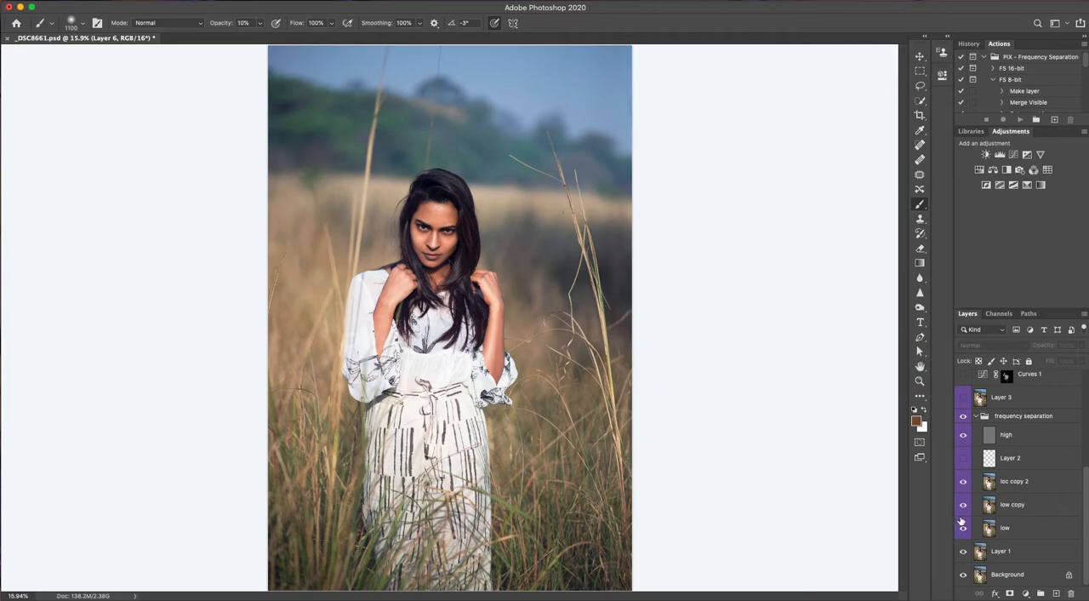
{"action": "left_click", "coordinate": [966, 481]}
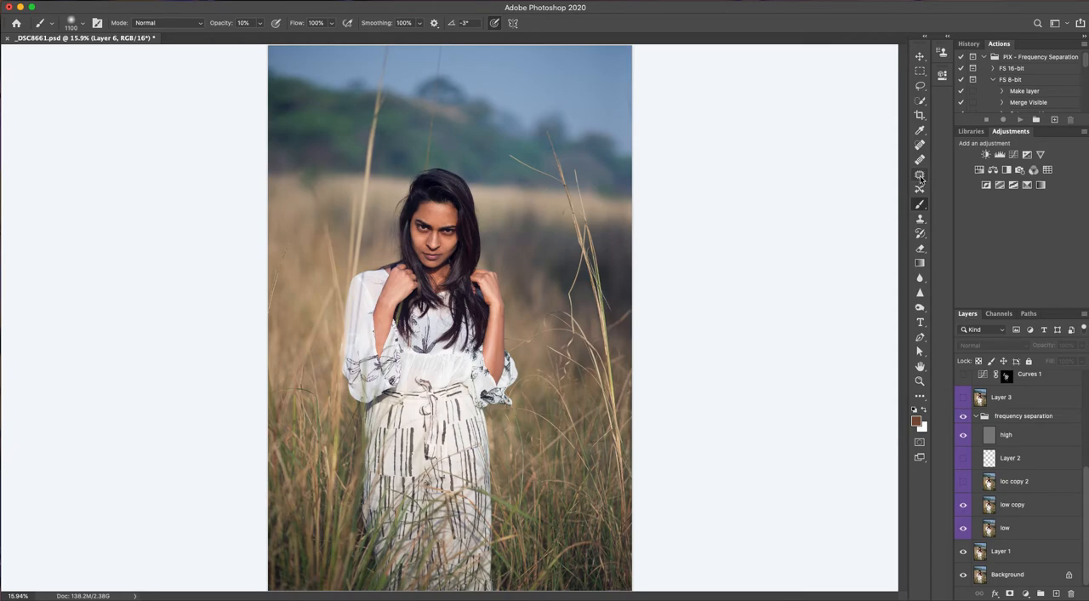
Add a Black & White adjustment layer above Layer 6 and set its Reds to -94
{"action": "left_click", "coordinate": [1025, 594]}
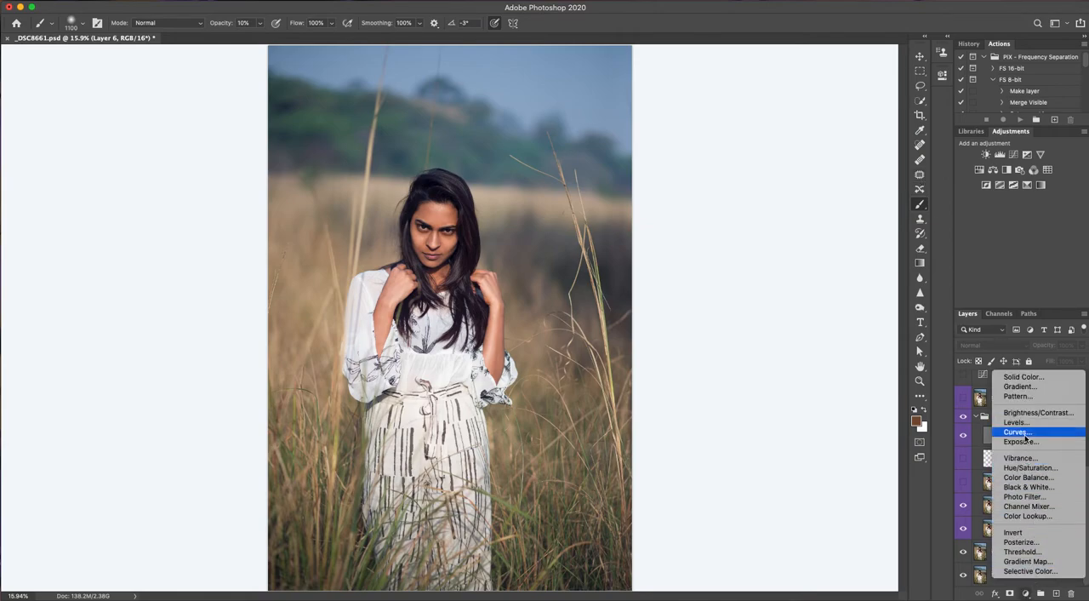
{"action": "left_click", "coordinate": [1027, 490]}
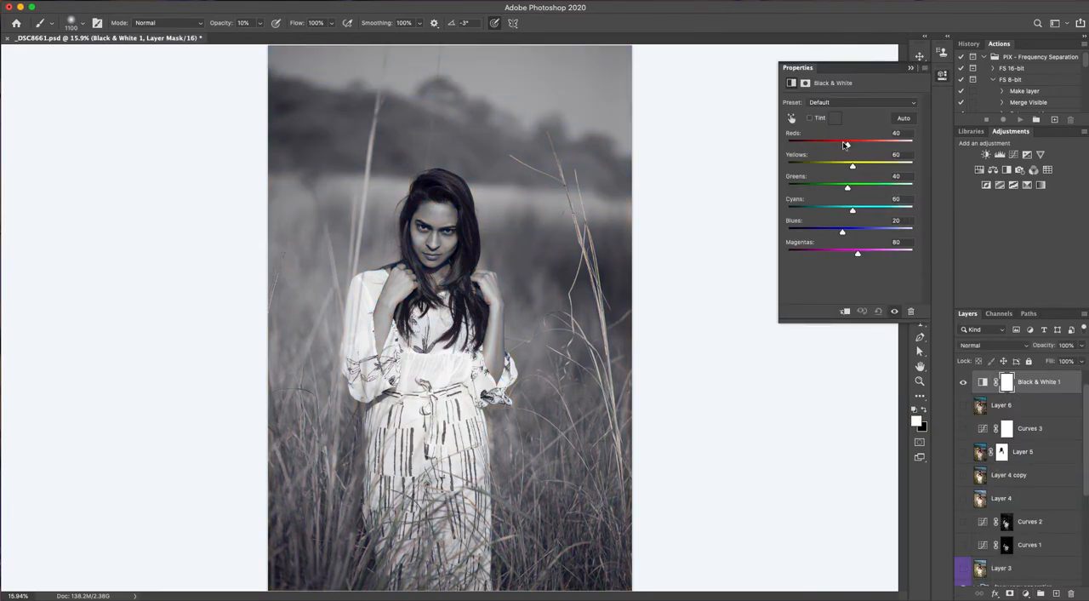
{"action": "left_click_drag", "start_coordinate": [847, 146], "coordinate": [811, 150]}
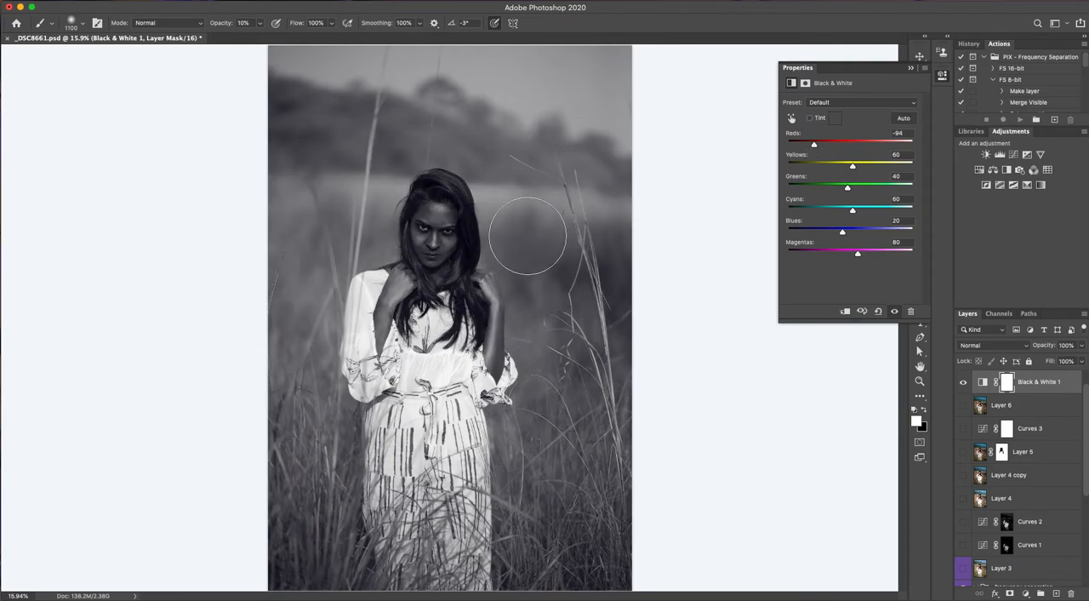
Compare Yellows values on the woman's face and set the Black & White adjustment's Yellows to 58
{"action": "scroll", "coordinate": [435, 240], "scroll_direction": "down", "scroll_amount": 1}
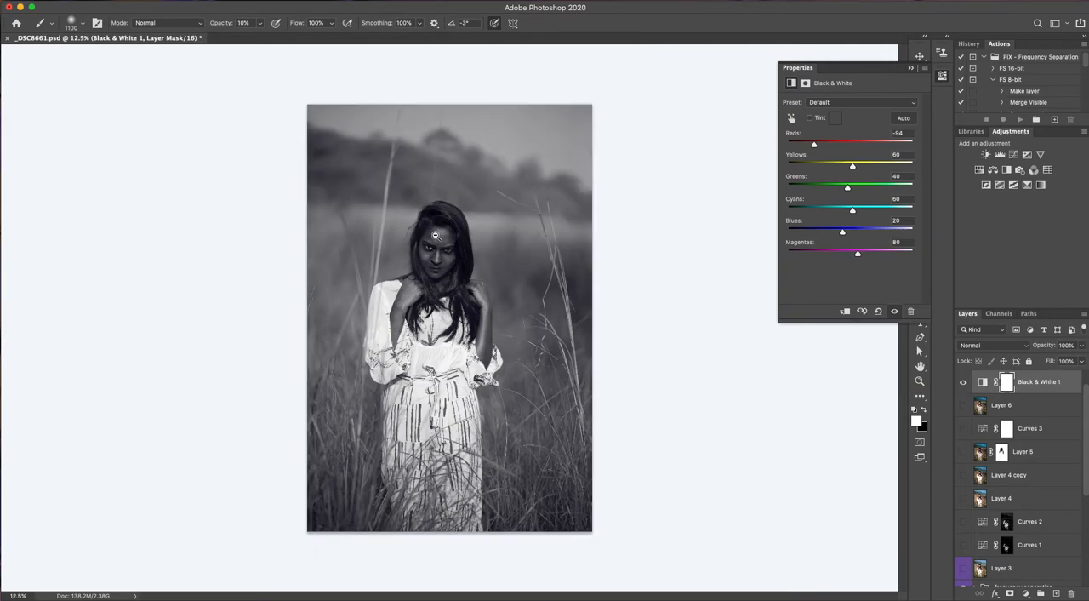
{"action": "scroll", "coordinate": [435, 239], "scroll_direction": "up", "scroll_amount": 10}
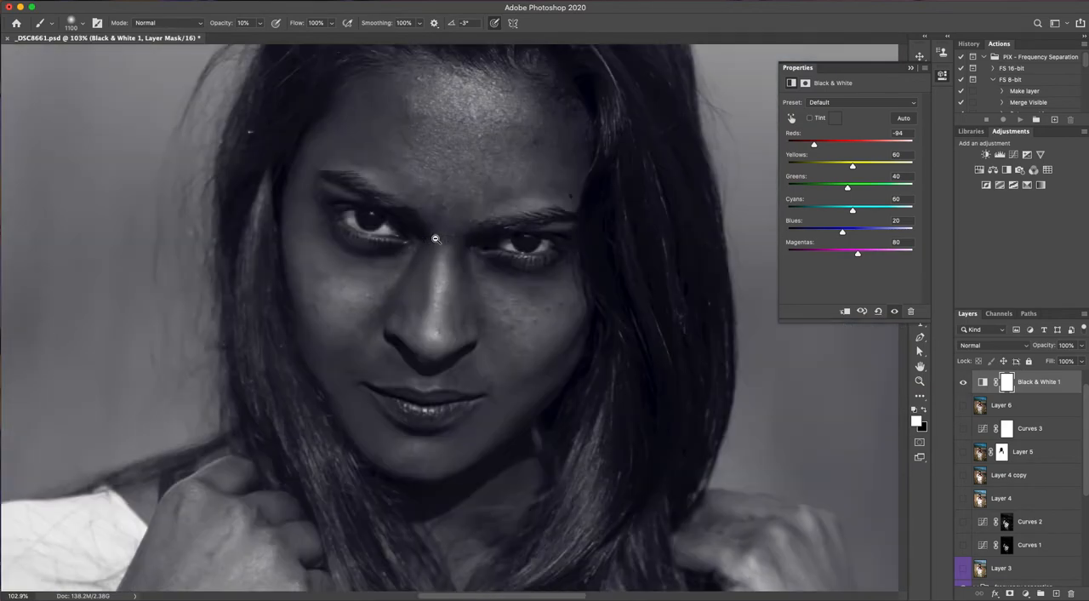
{"action": "scroll", "coordinate": [435, 239], "scroll_direction": "down", "scroll_amount": 2}
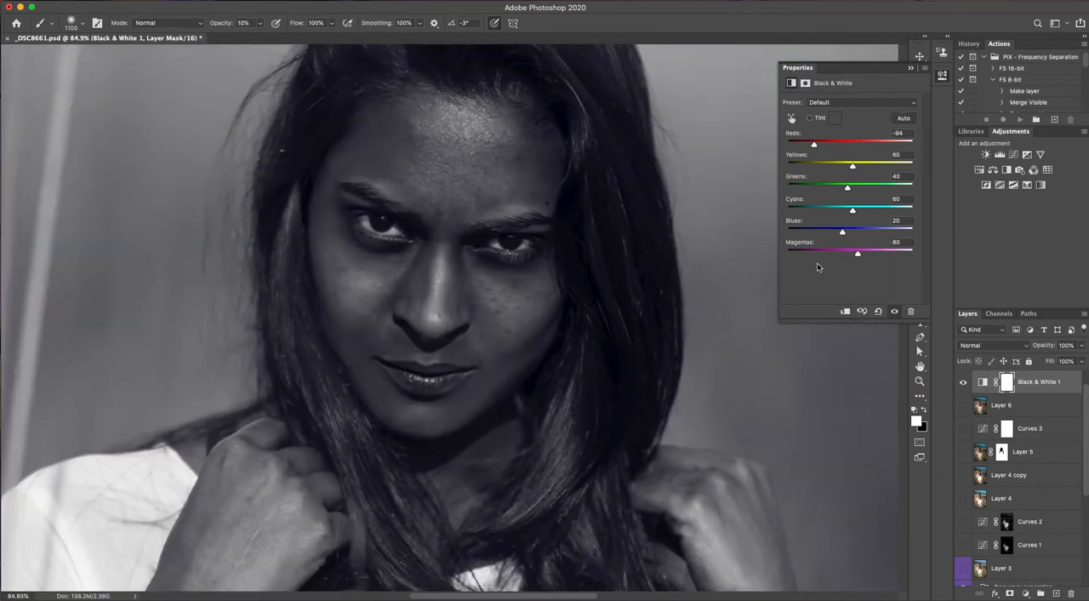
{"action": "left_click_drag", "start_coordinate": [853, 168], "coordinate": [873, 168]}
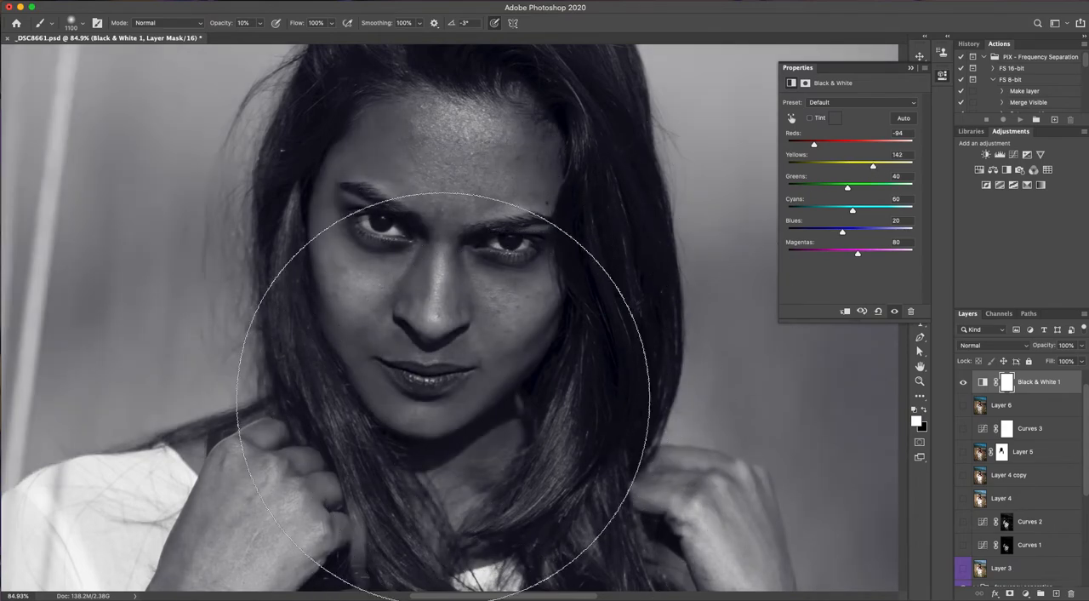
{"action": "mouse_move", "coordinate": [874, 166]}
{"action": "left_mouse_down"}
{"action": "mouse_move", "coordinate": [823, 167]}
{"action": "mouse_move", "coordinate": [855, 168]}
{"action": "left_mouse_up"}
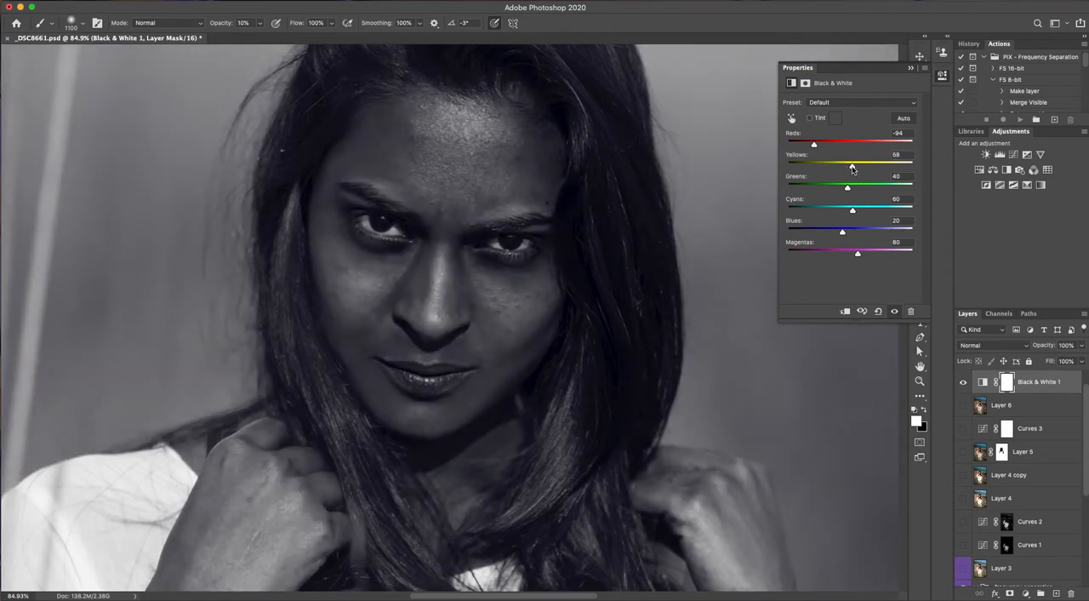
Reduce the brush size to 50 and collapse the Black & White adjustment's properties
{"action": "key", "text": "bracketleft"}
{"action": "key", "text": "bracketleft"}
{"action": "key", "text": "bracketleft"}
{"action": "key", "text": "bracketleft"}
{"action": "key", "text": "bracketleft"}
{"action": "key", "text": "bracketleft"}
{"action": "key", "text": "bracketleft"}
{"action": "key", "text": "bracketleft"}
{"action": "key", "text": "bracketleft"}
{"action": "key", "text": "bracketleft"}
{"action": "key", "text": "bracketleft"}
{"action": "key", "text": "bracketleft"}
{"action": "key", "text": "bracketleft"}
{"action": "key", "text": "bracketleft"}
{"action": "key", "text": "bracketleft"}
{"action": "left_click", "coordinate": [910, 69]}
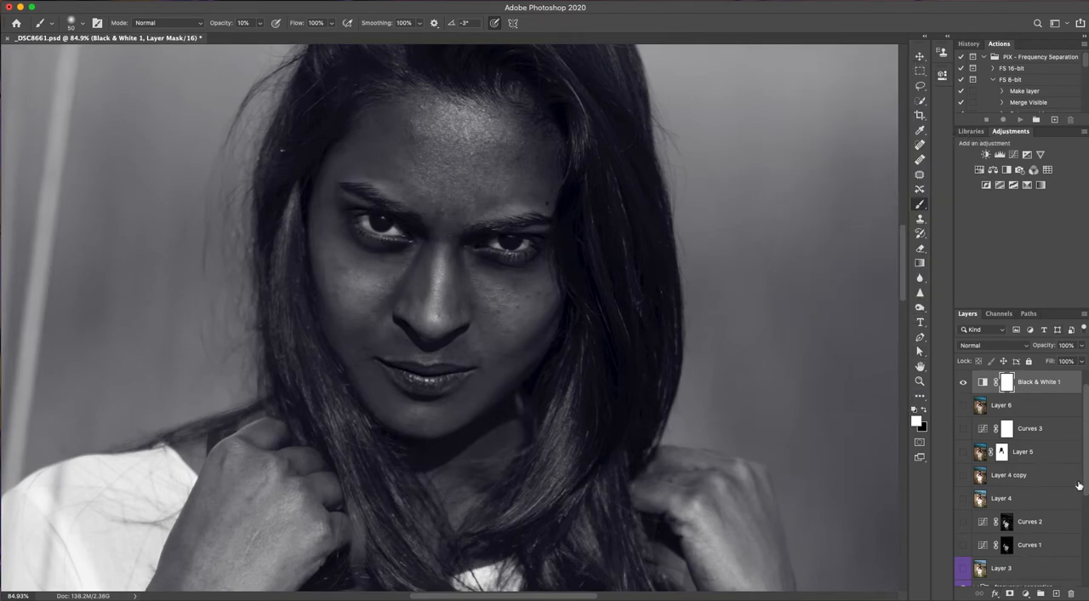
With the Patch tool, outline the uneven forehead area above the eyebrow, sample nearby skin for it, and deselect
{"action": "left_click_drag", "start_coordinate": [1086, 482], "coordinate": [1079, 554]}
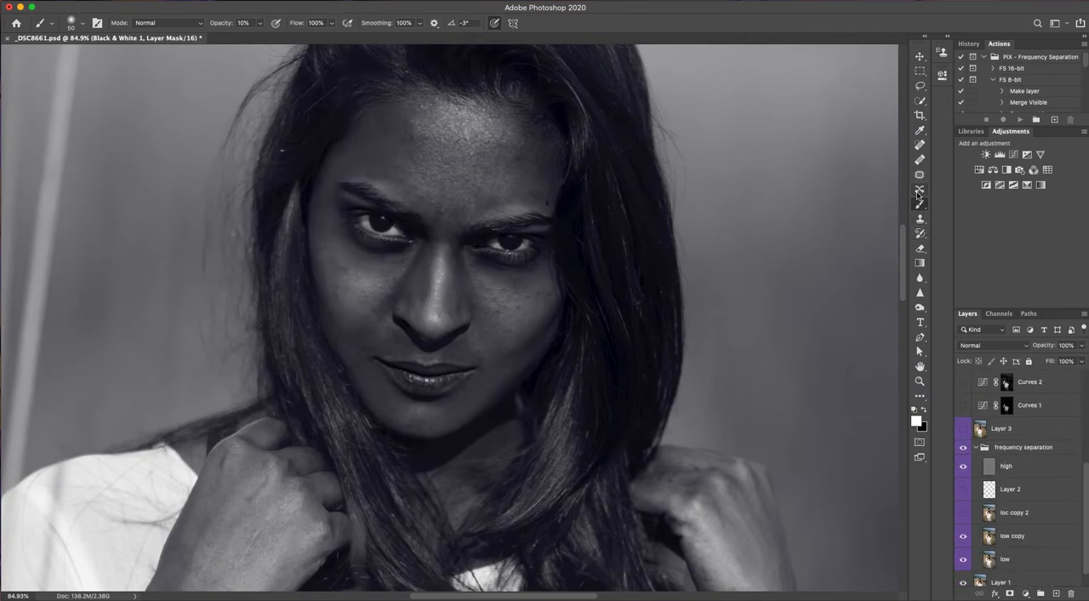
{"action": "left_click", "coordinate": [920, 173]}
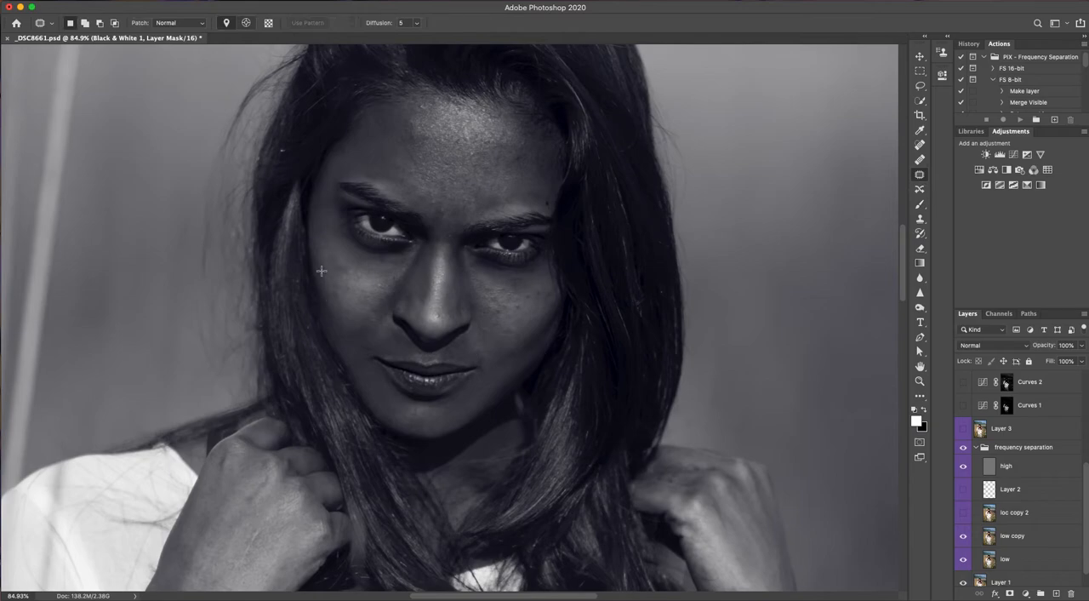
{"action": "mouse_move", "coordinate": [323, 264]}
{"action": "left_mouse_down"}
{"action": "mouse_move", "coordinate": [345, 278]}
{"action": "mouse_move", "coordinate": [350, 266]}
{"action": "mouse_move", "coordinate": [334, 254]}
{"action": "mouse_move", "coordinate": [328, 269]}
{"action": "left_mouse_up"}
{"action": "mouse_move", "coordinate": [484, 194]}
{"action": "left_mouse_down"}
{"action": "mouse_move", "coordinate": [473, 218]}
{"action": "mouse_move", "coordinate": [495, 209]}
{"action": "mouse_move", "coordinate": [485, 194]}
{"action": "mouse_move", "coordinate": [507, 179]}
{"action": "left_mouse_up"}
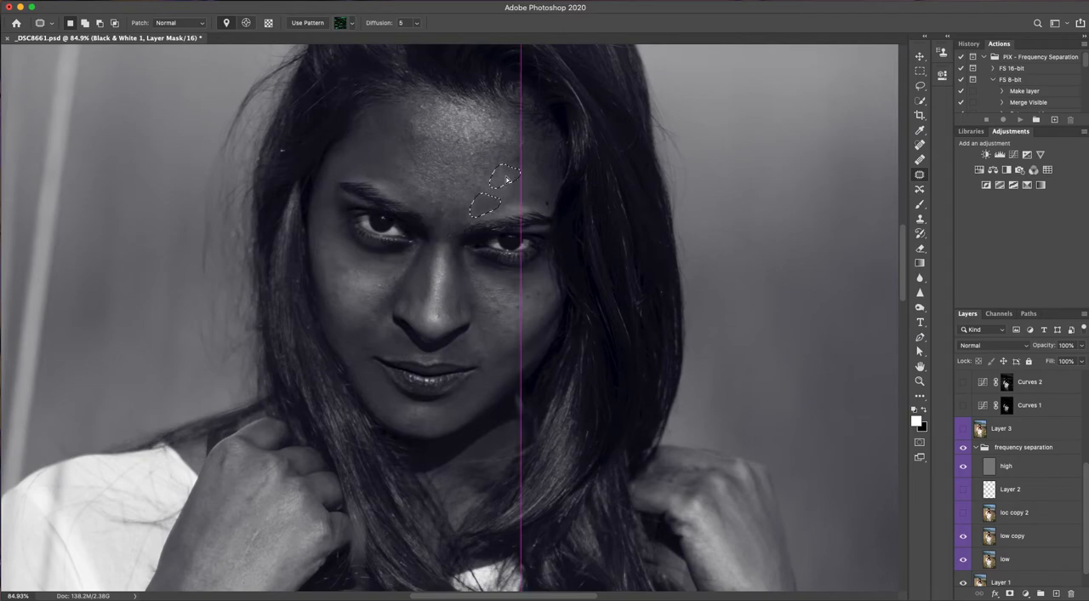
{"action": "left_click_drag", "start_coordinate": [485, 259], "coordinate": [485, 259]}
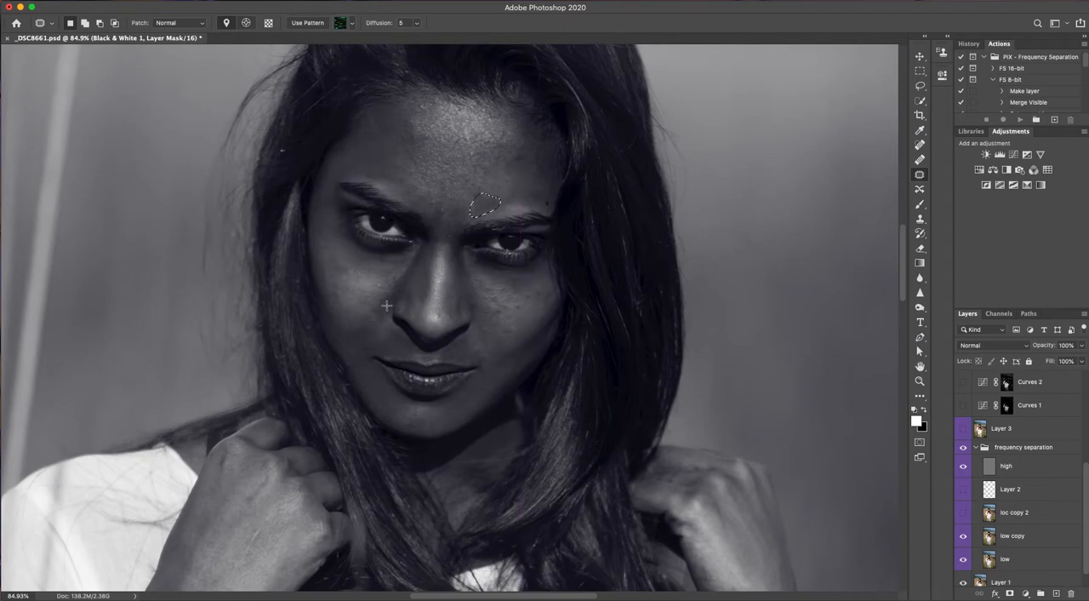
{"action": "key", "text": "super+d"}
Outline the skin fold beside the nose with the Patch tool, then clear the selection
{"action": "left_click_drag", "start_coordinate": [395, 290], "coordinate": [398, 291]}
{"action": "left_click_drag", "start_coordinate": [1086, 551], "coordinate": [1086, 536]}
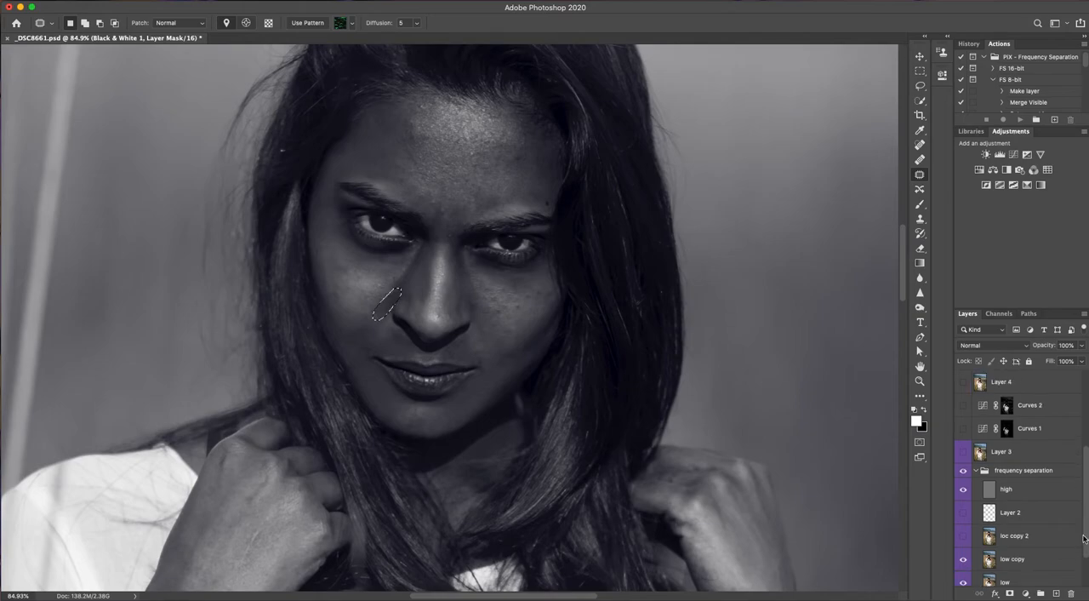
{"action": "key", "text": "ctrl+d"}
Hide the Black & White adjustment layer to view the portrait in colour, with the frequency separation layers in reach
{"action": "left_click_drag", "start_coordinate": [1087, 534], "coordinate": [1087, 564]}
{"action": "scroll", "coordinate": [1012, 476], "scroll_direction": "up", "scroll_amount": 8}
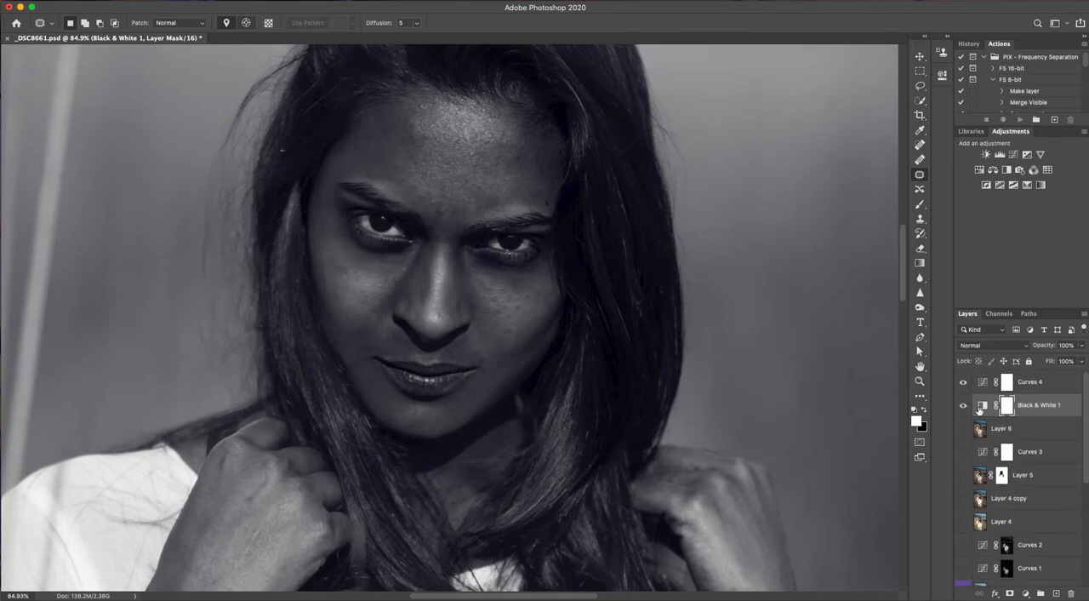
{"action": "left_click", "coordinate": [964, 407]}
{"action": "left_click_drag", "start_coordinate": [1088, 436], "coordinate": [1087, 495]}
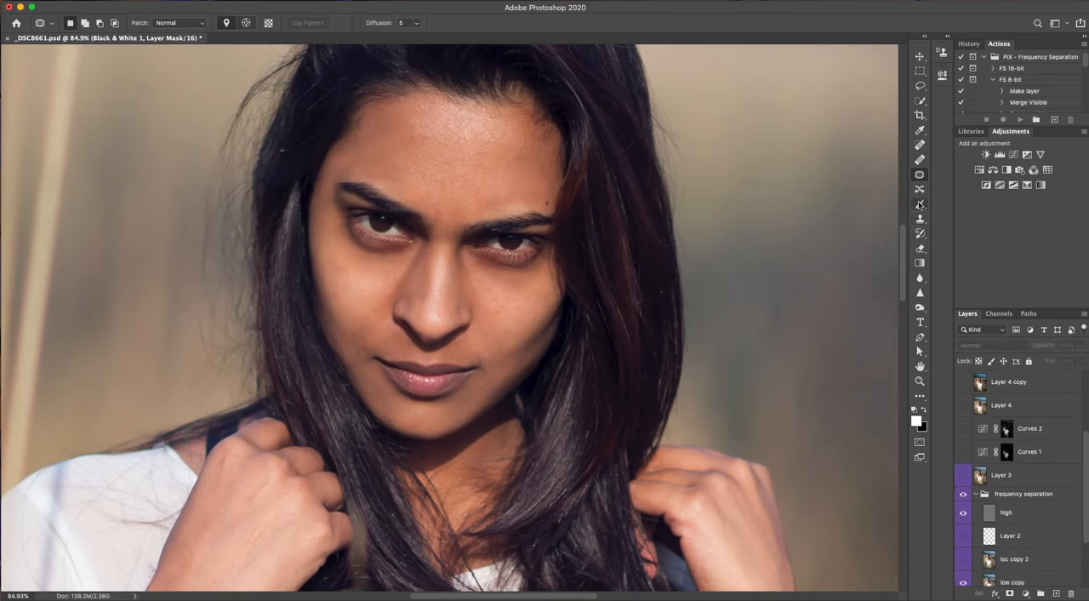
Switch to the Mixer Brush tool from the additional tools and leave its blending preset on Custom
{"action": "left_click_drag", "start_coordinate": [919, 207], "coordinate": [964, 215]}
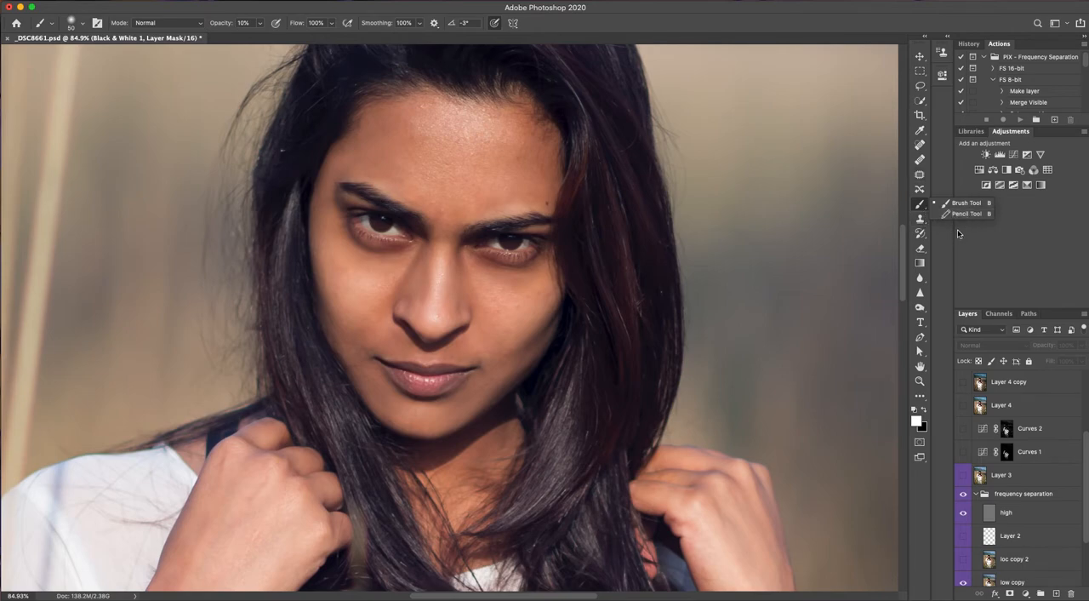
{"action": "left_click_drag", "start_coordinate": [921, 235], "coordinate": [955, 239]}
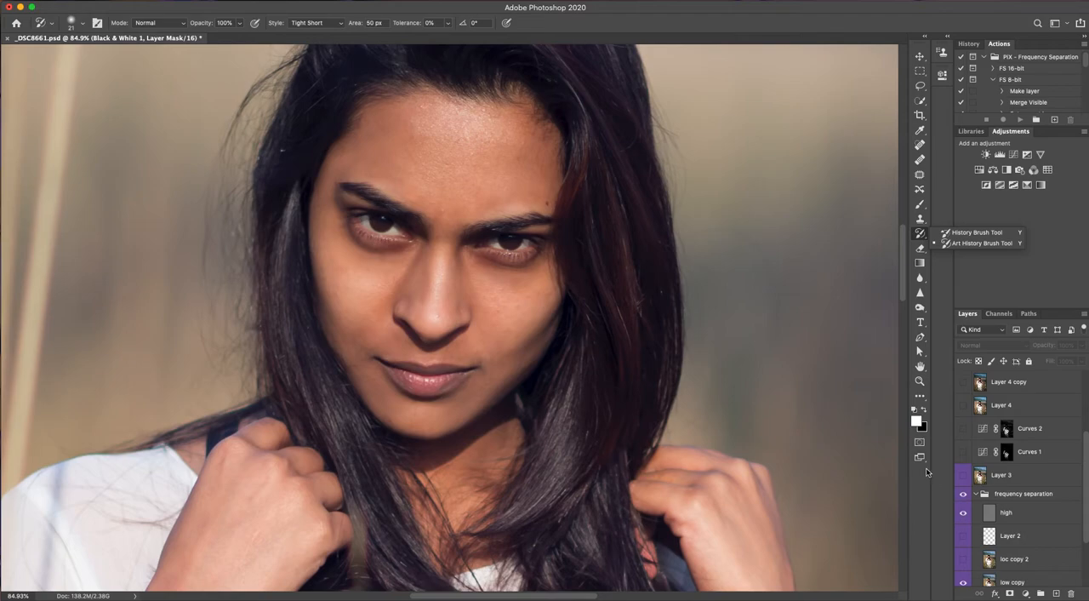
{"action": "key", "text": "w"}
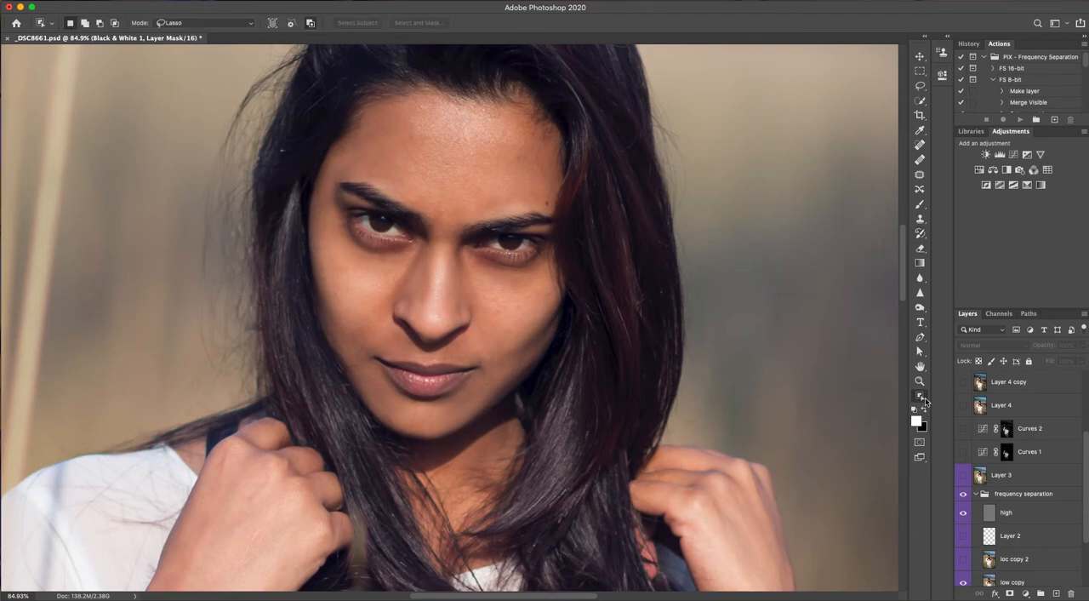
{"action": "left_click", "coordinate": [922, 396]}
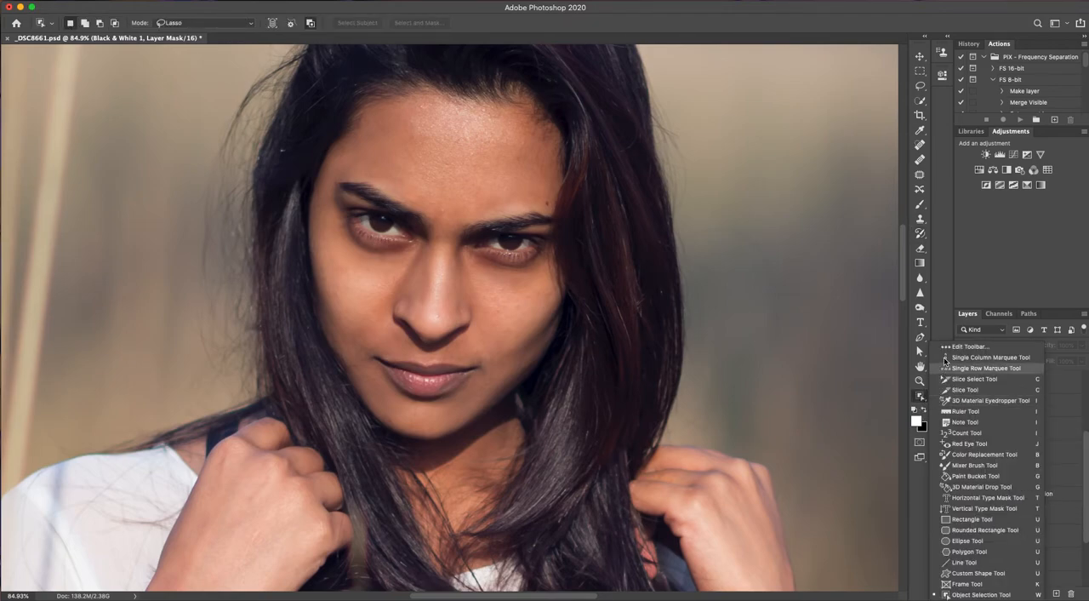
{"action": "left_click", "coordinate": [886, 421]}
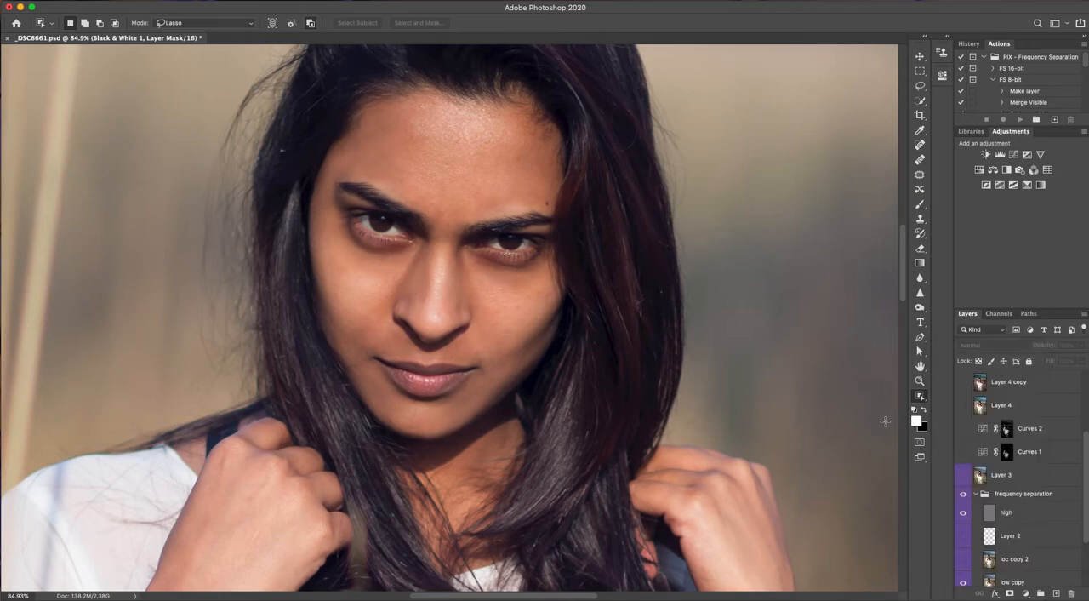
{"action": "left_click", "coordinate": [922, 396]}
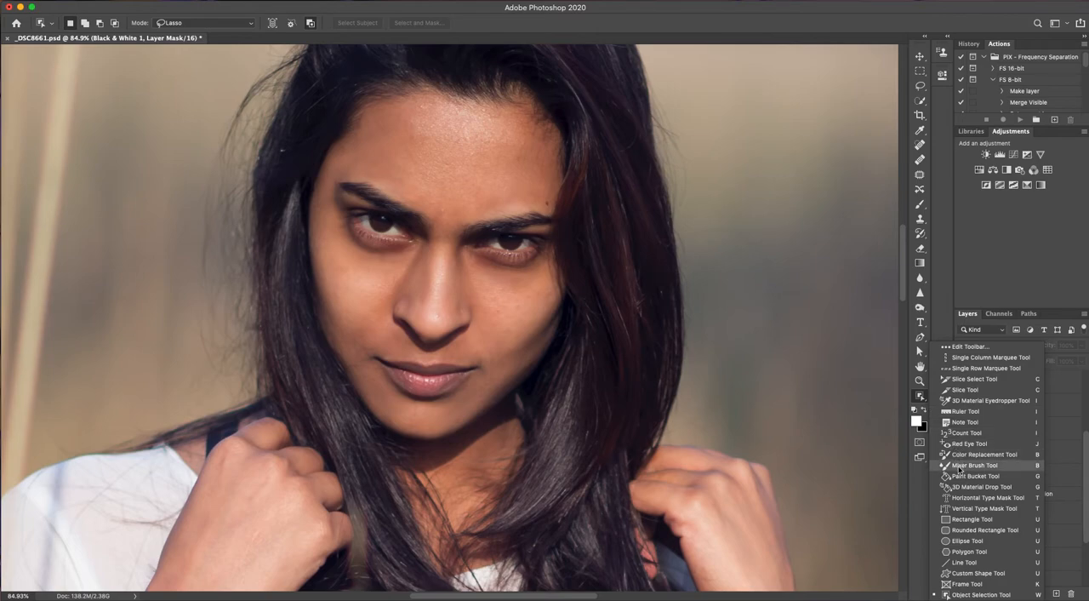
{"action": "left_click", "coordinate": [965, 466]}
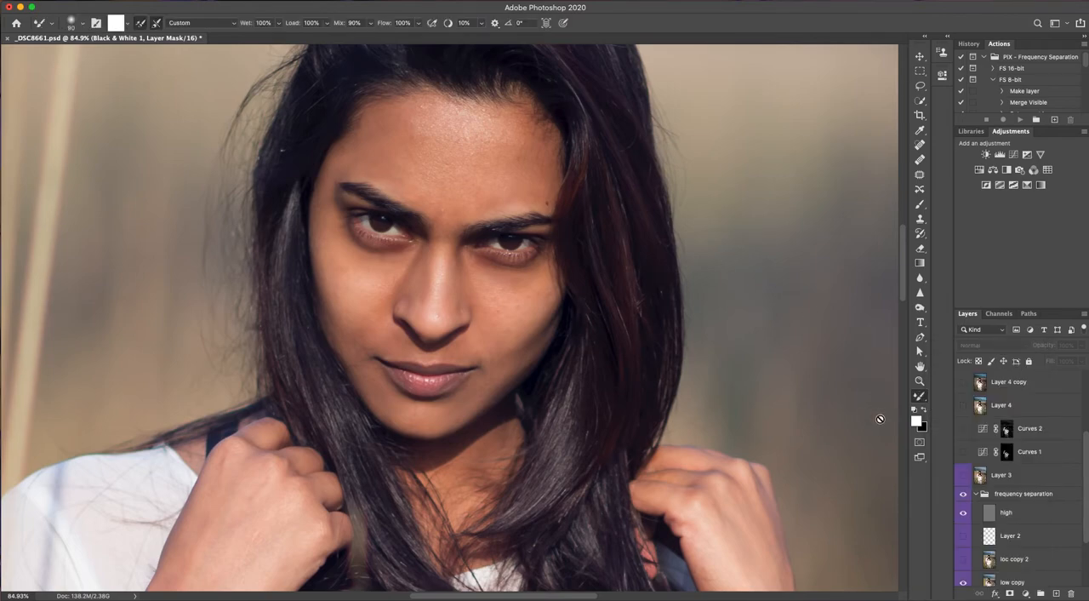
{"action": "left_click", "coordinate": [229, 24]}
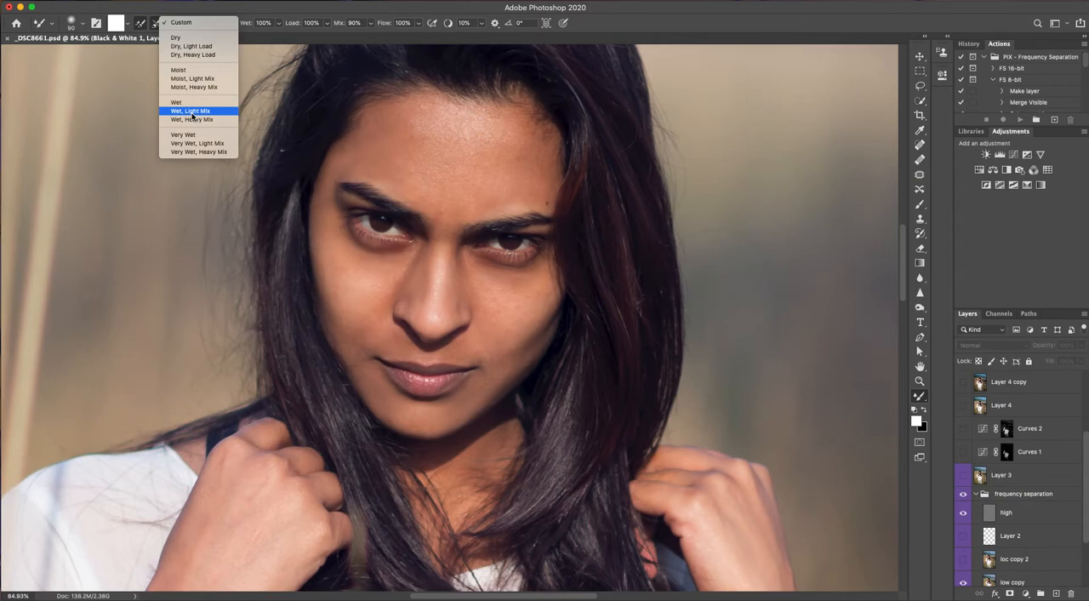
{"action": "left_click", "coordinate": [1087, 532]}
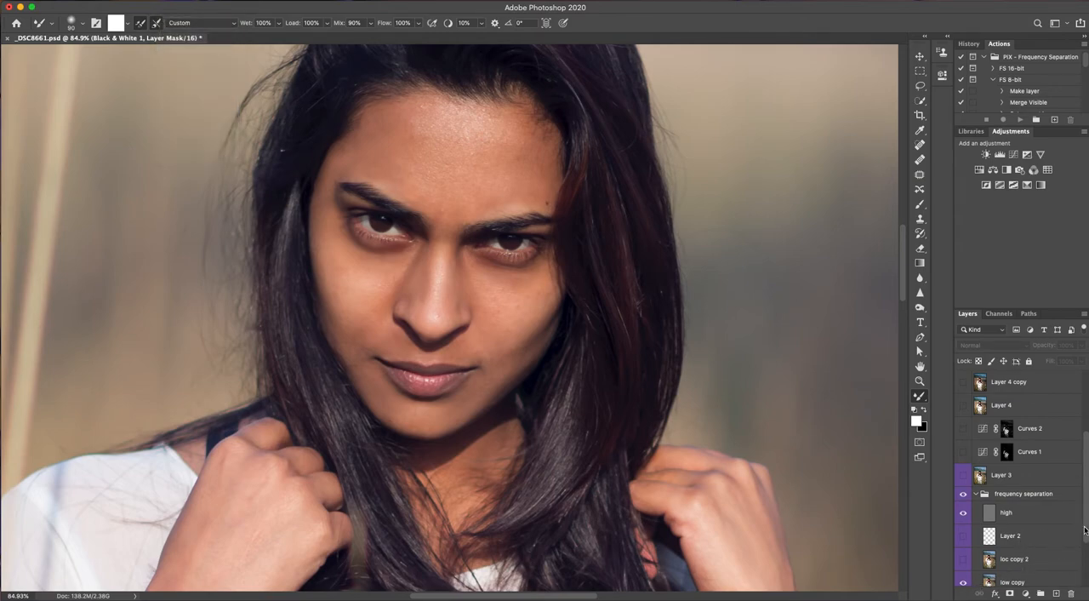
On the low copy layer, sample the skin, reduce the Mixer Brush size to 45, and blend the tones of the cheek below the eye
{"action": "scroll", "coordinate": [1086, 545], "scroll_direction": "down", "scroll_amount": 1}
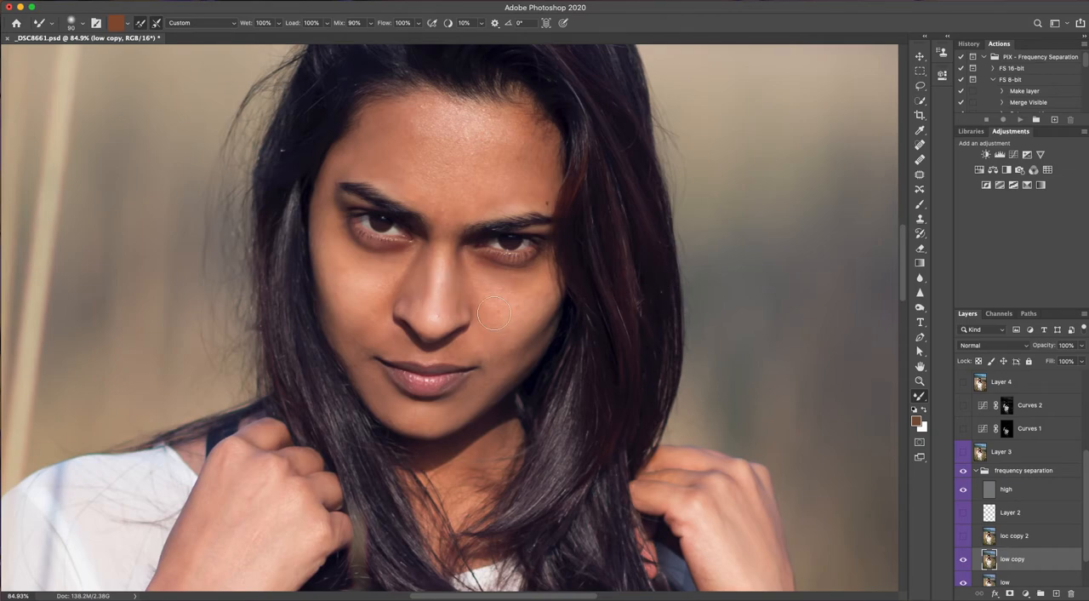
{"action": "left_click", "coordinate": [434, 308], "text": "alt"}
{"action": "key", "text": "bracketleft"}
{"action": "key", "text": "bracketleft"}
{"action": "key", "text": "bracketleft"}
{"action": "key", "text": "bracketleft"}
{"action": "key", "text": "bracketleft"}
{"action": "left_click", "coordinate": [385, 288], "text": "alt"}
{"action": "left_click", "coordinate": [375, 297], "text": "alt"}
{"action": "left_click_drag", "start_coordinate": [399, 264], "coordinate": [344, 244]}
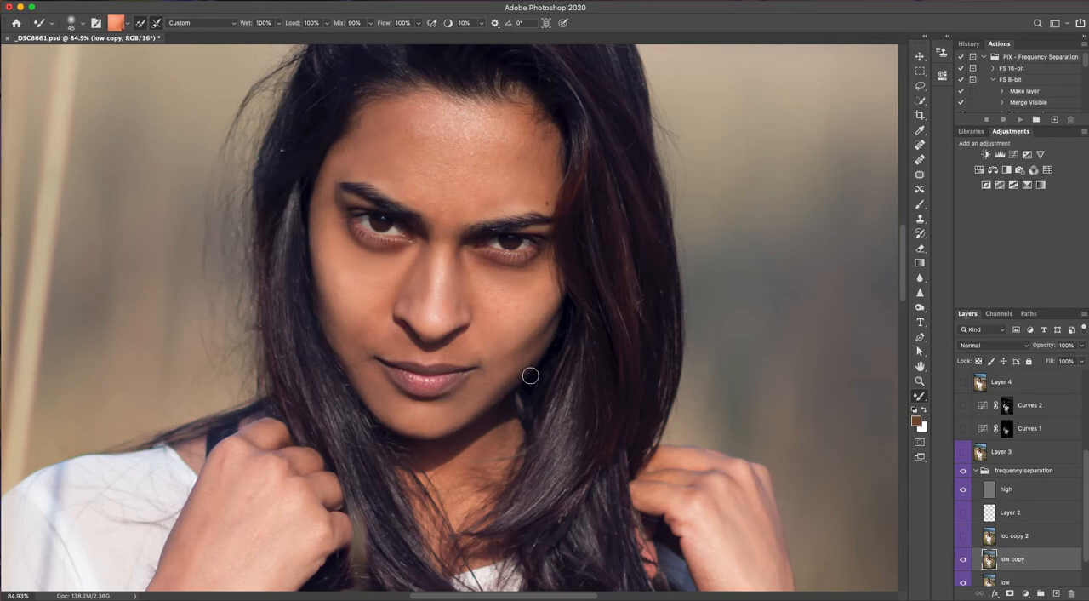
Make the loc copy 2 layer visible, and select and show Layer 2 inside the frequency separation group
{"action": "left_click", "coordinate": [964, 540]}
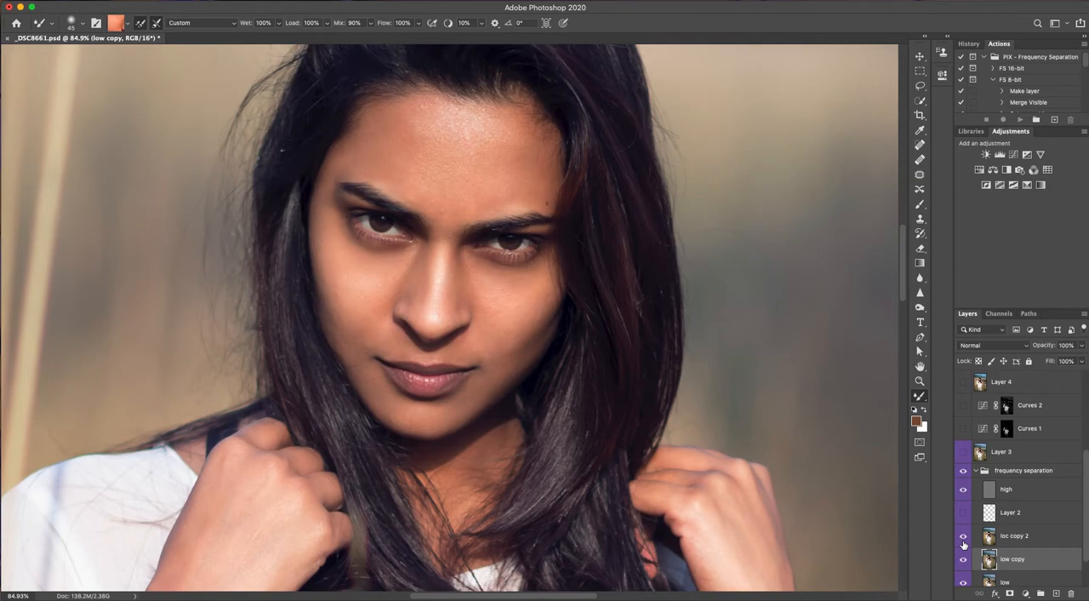
{"action": "left_click", "coordinate": [998, 515]}
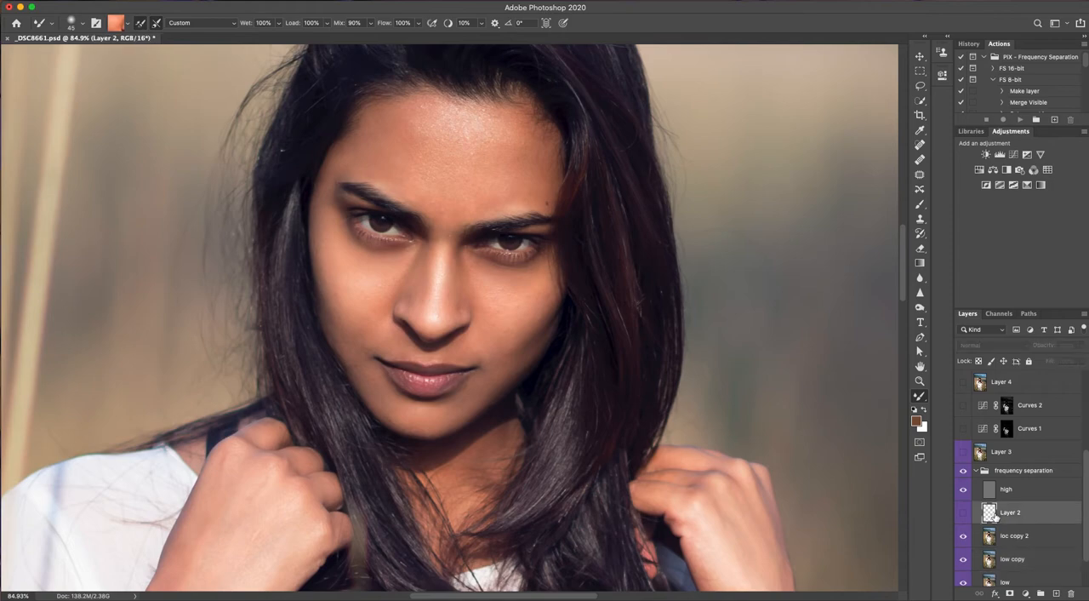
{"action": "left_click", "coordinate": [963, 513]}
With the Brush tool at 10% opacity, sample a light skin tone and paint it over the cheek on Layer 2
{"action": "left_click", "coordinate": [919, 206]}
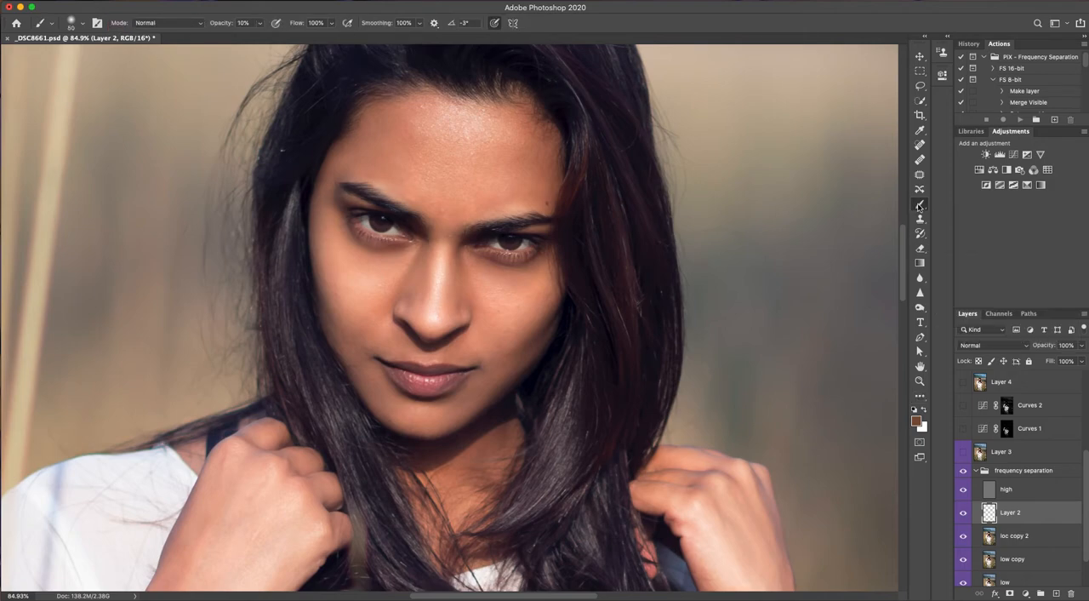
{"action": "left_click", "coordinate": [362, 288], "text": "alt"}
{"action": "mouse_move", "coordinate": [401, 297]}
{"action": "left_mouse_down"}
{"action": "mouse_move", "coordinate": [406, 277]}
{"action": "mouse_move", "coordinate": [377, 313]}
{"action": "left_mouse_up"}
Compare the portrait with and without the frequency separation group by toggling its visibility
{"action": "scroll", "coordinate": [1087, 549], "scroll_direction": "up", "scroll_amount": 1}
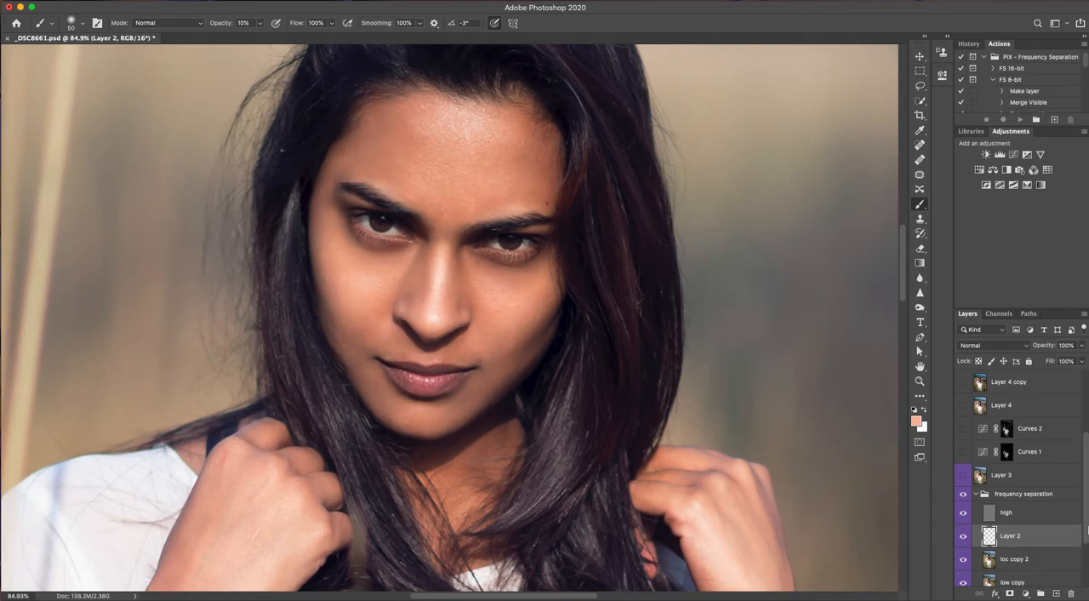
{"action": "left_click", "coordinate": [963, 494]}
{"action": "left_click", "coordinate": [964, 494]}
{"action": "left_click", "coordinate": [965, 495]}
{"action": "left_click", "coordinate": [965, 495]}
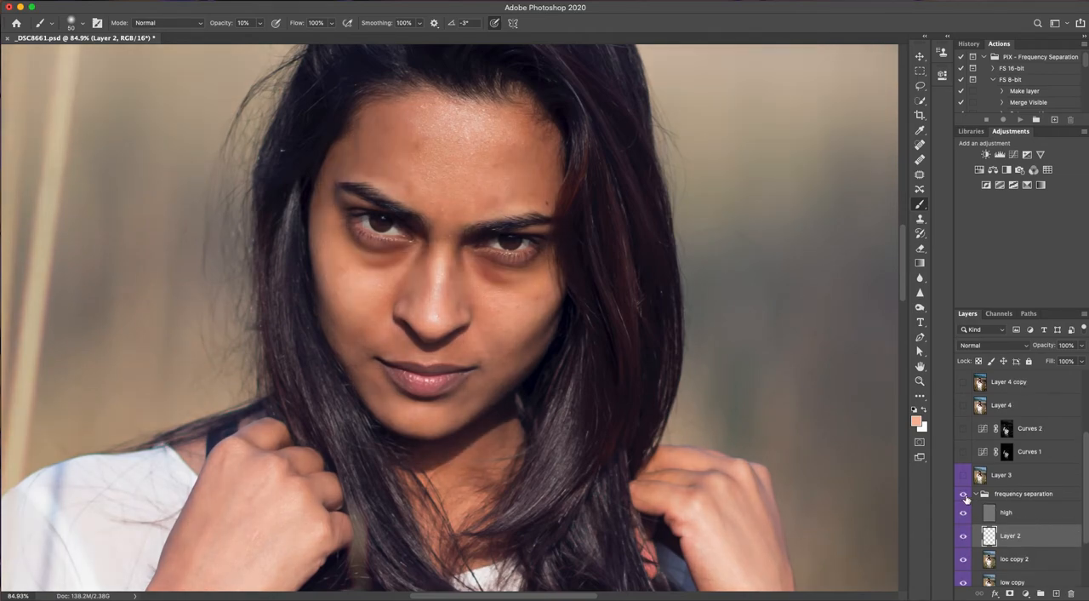
{"action": "left_click", "coordinate": [964, 494]}
{"action": "left_click", "coordinate": [964, 494]}
Show Layer 3 and the Curves 1 and Curves 2 adjustment layers above the frequency separation group
{"action": "left_click", "coordinate": [964, 477]}
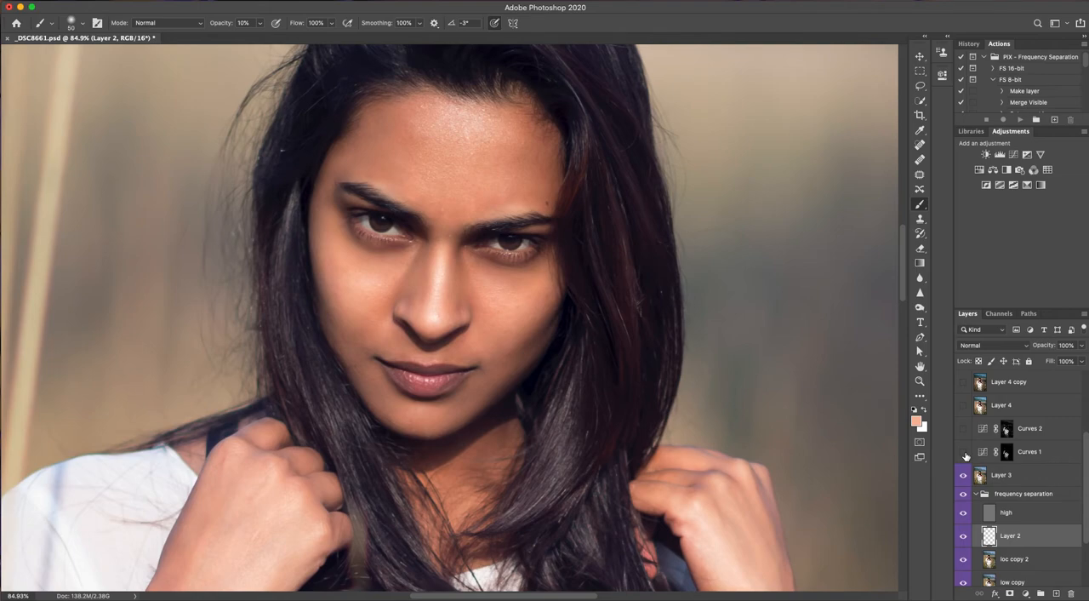
{"action": "left_click", "coordinate": [965, 453]}
{"action": "left_click", "coordinate": [964, 430]}
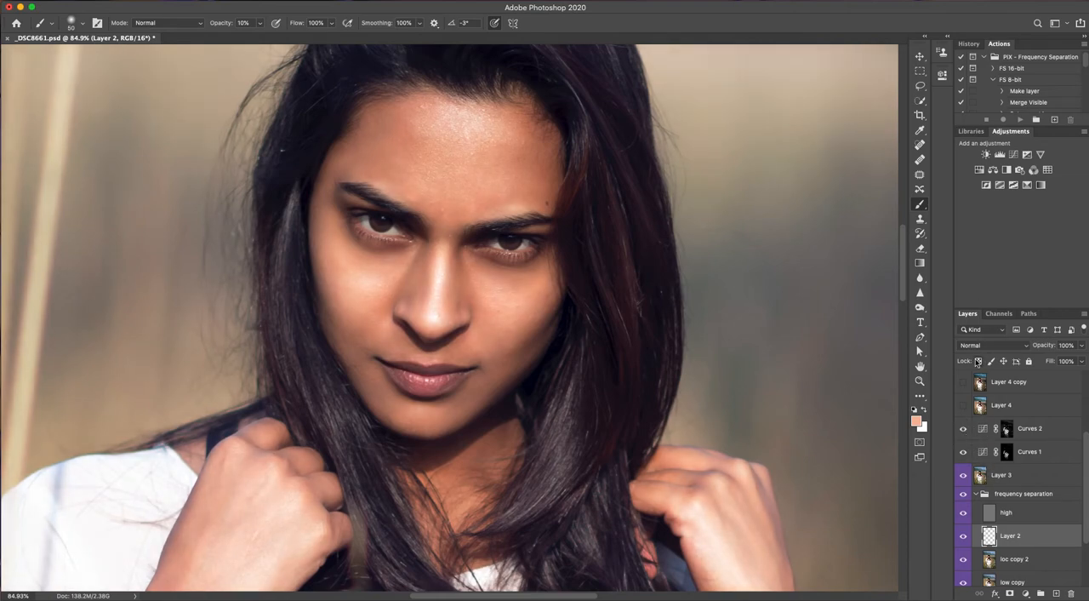
Examine the Curves adjustment settings and view the Curves 1 and Curves 2 layer masks on the canvas, returning to the normal image view
{"action": "left_click", "coordinate": [982, 455]}
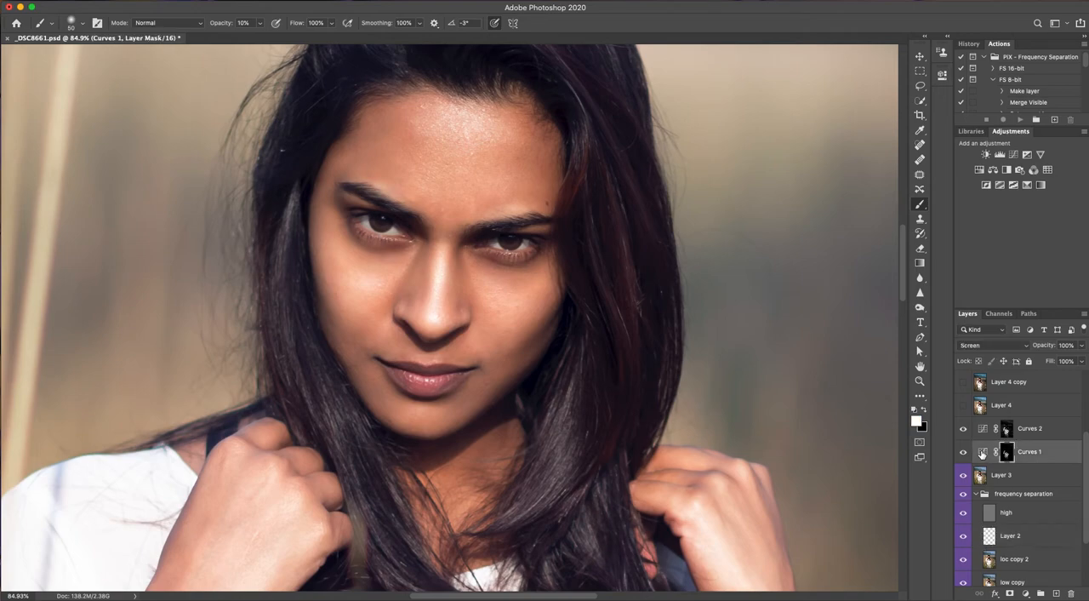
{"action": "double_click", "coordinate": [982, 455]}
{"action": "left_click", "coordinate": [986, 434]}
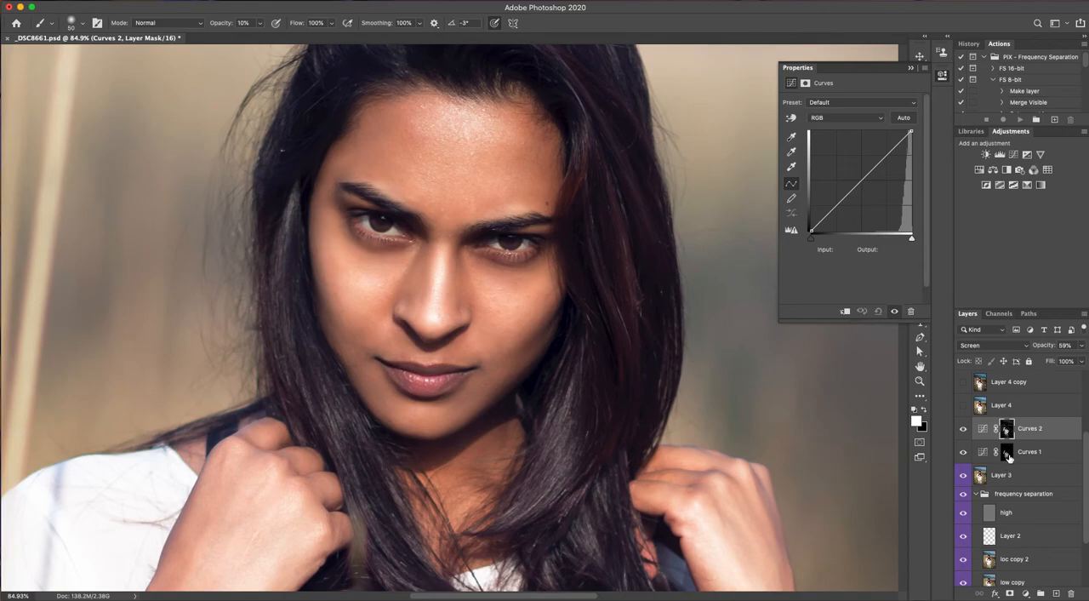
{"action": "left_click", "coordinate": [1007, 455], "text": "alt"}
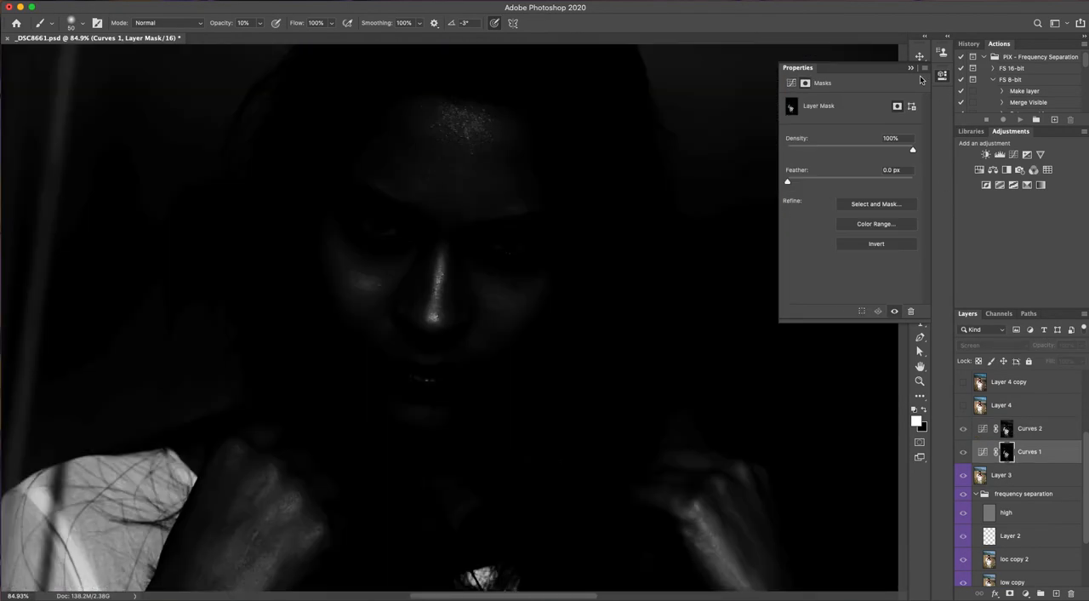
{"action": "left_click", "coordinate": [913, 68]}
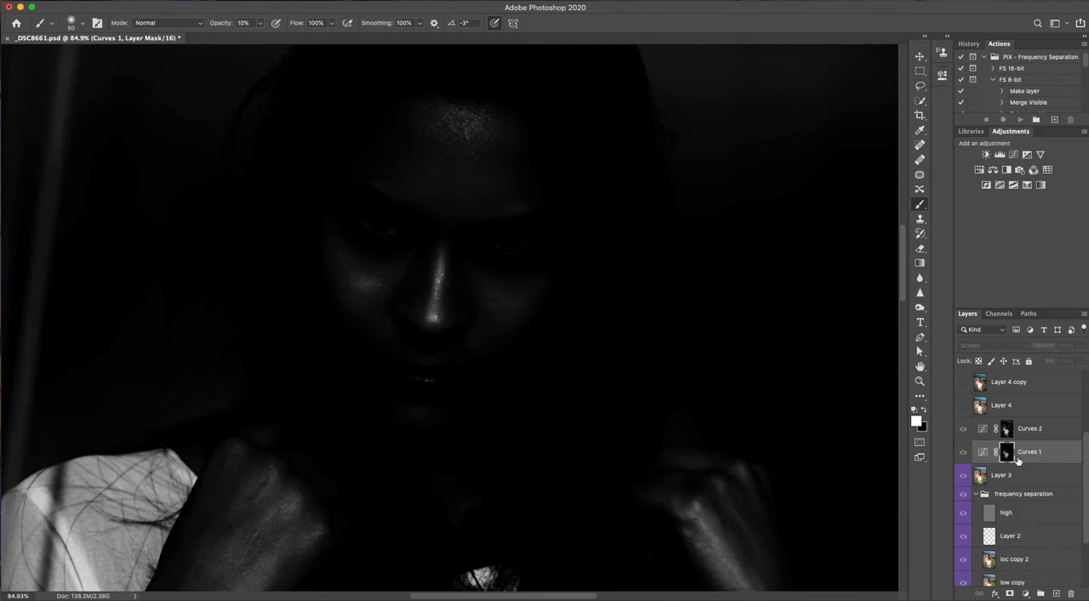
{"action": "left_click", "coordinate": [1007, 431]}
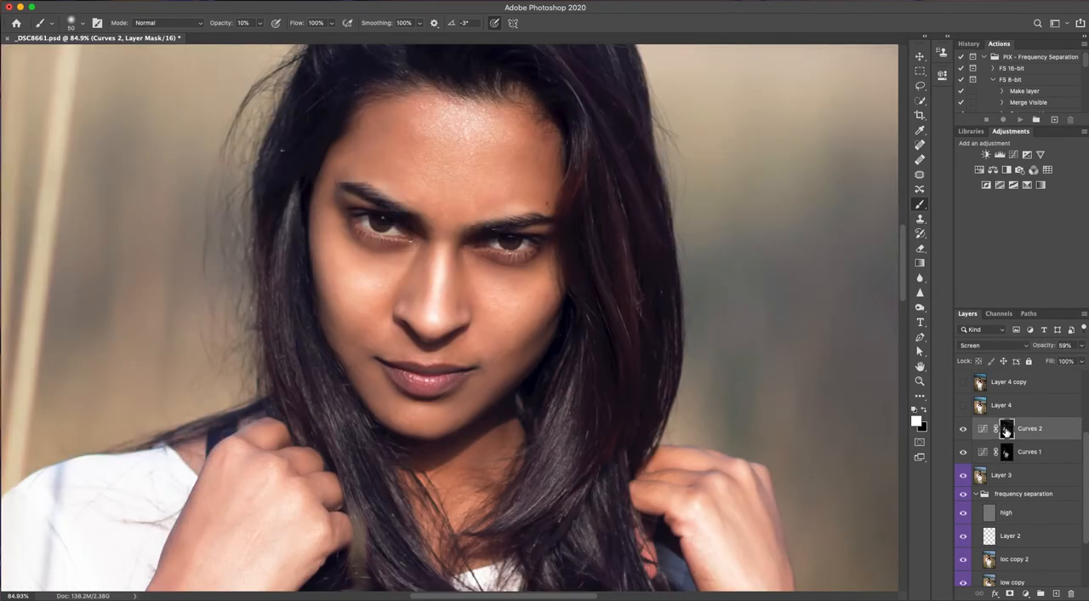
{"action": "left_click", "coordinate": [1007, 430], "text": "alt"}
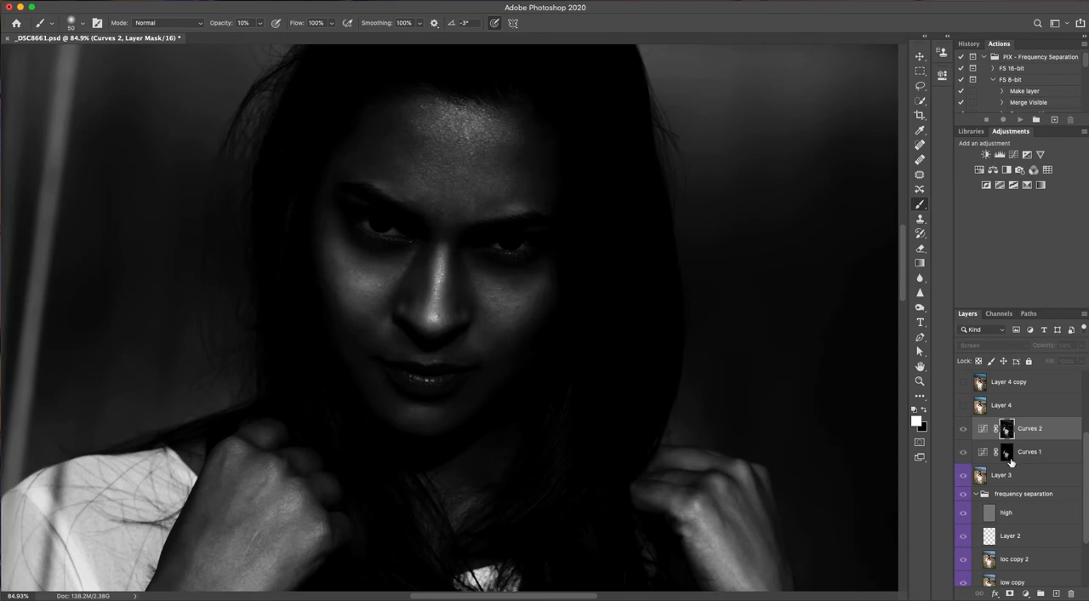
{"action": "left_click", "coordinate": [1008, 455], "text": "alt+shift"}
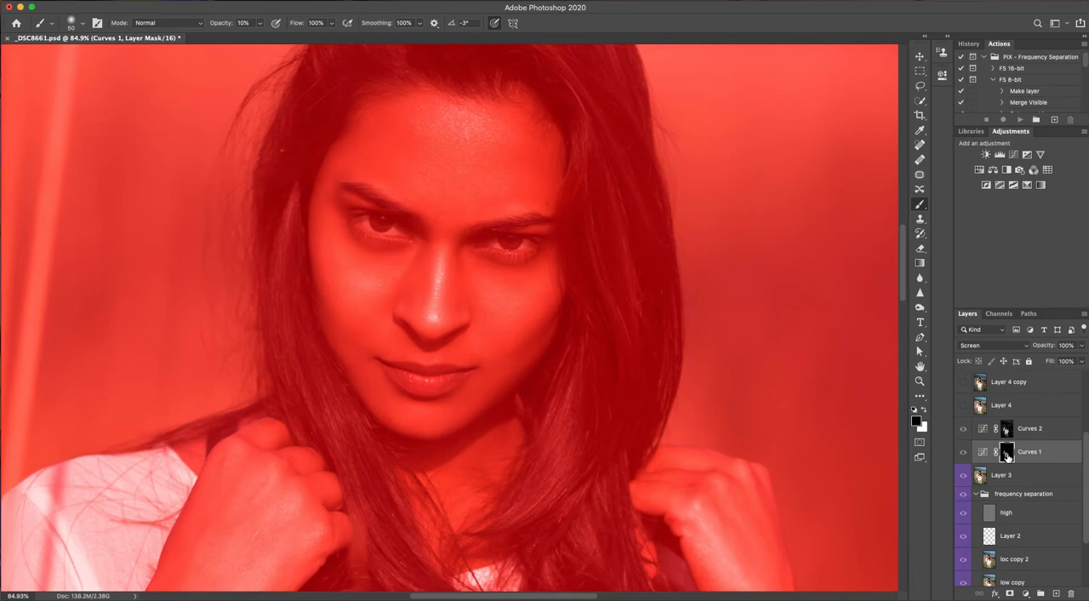
{"action": "left_click", "coordinate": [1008, 456], "text": "alt+shift"}
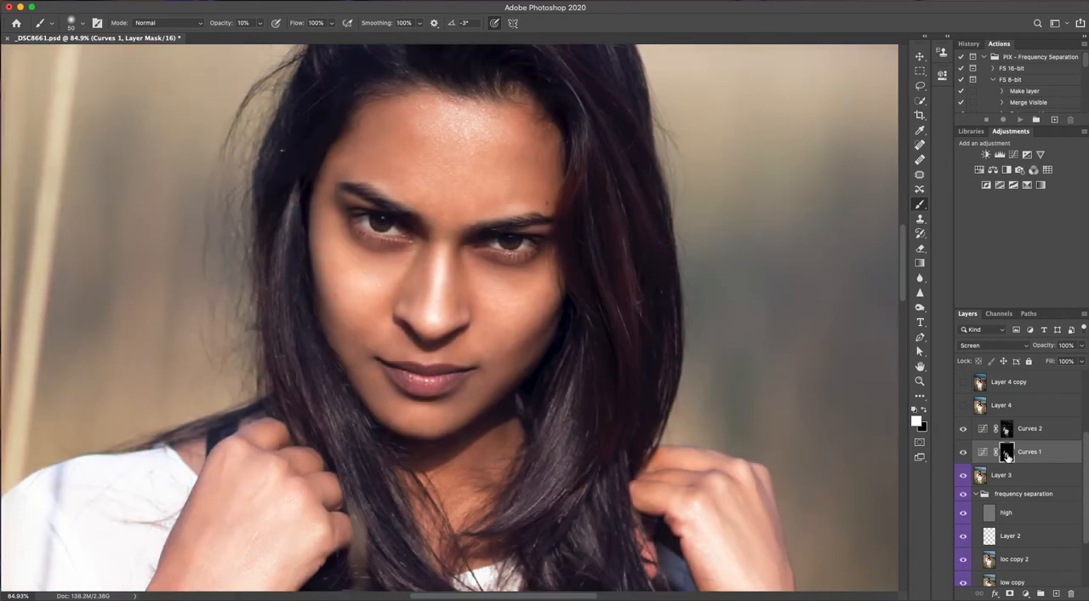
{"action": "left_click", "coordinate": [1008, 457], "text": "alt"}
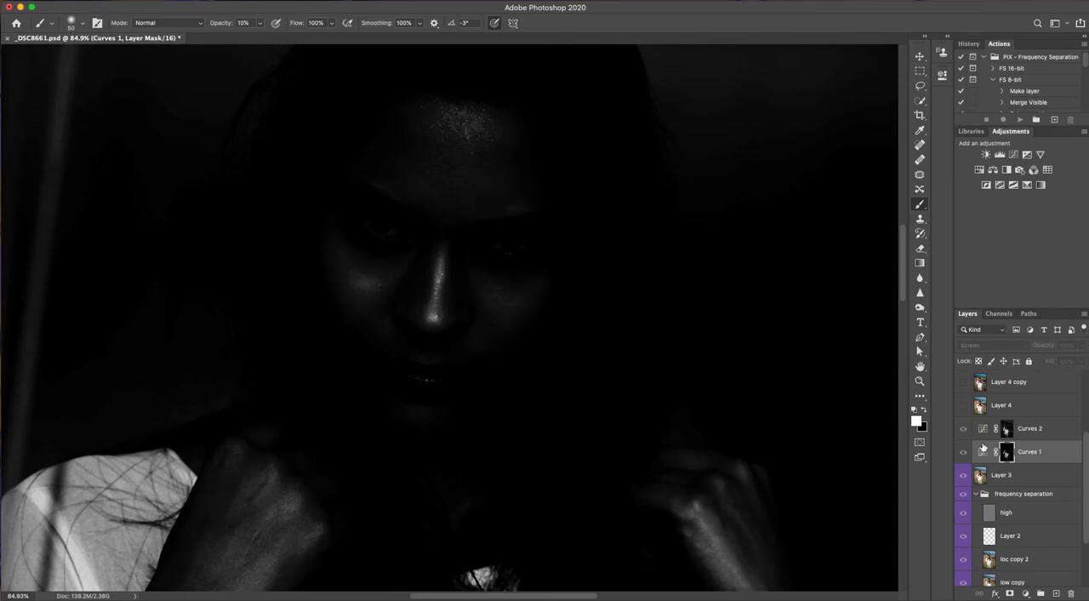
{"action": "left_click", "coordinate": [984, 434]}
{"action": "left_click", "coordinate": [985, 432]}
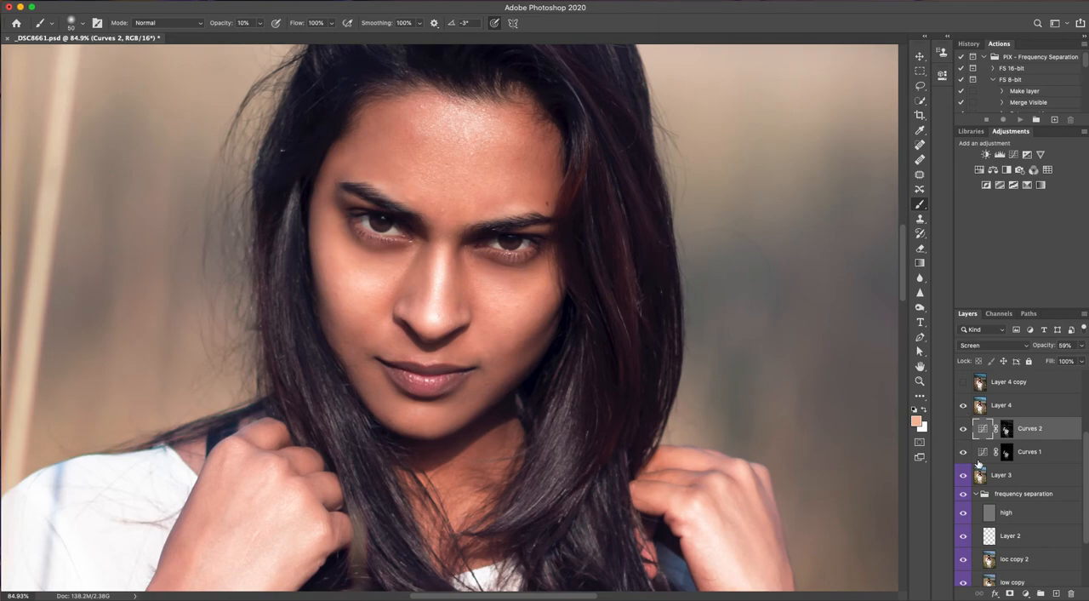
Open Layer 4 in the Camera Raw Filter, review its Calibration and HSL saturation settings, and close the filter
{"action": "left_click", "coordinate": [976, 409]}
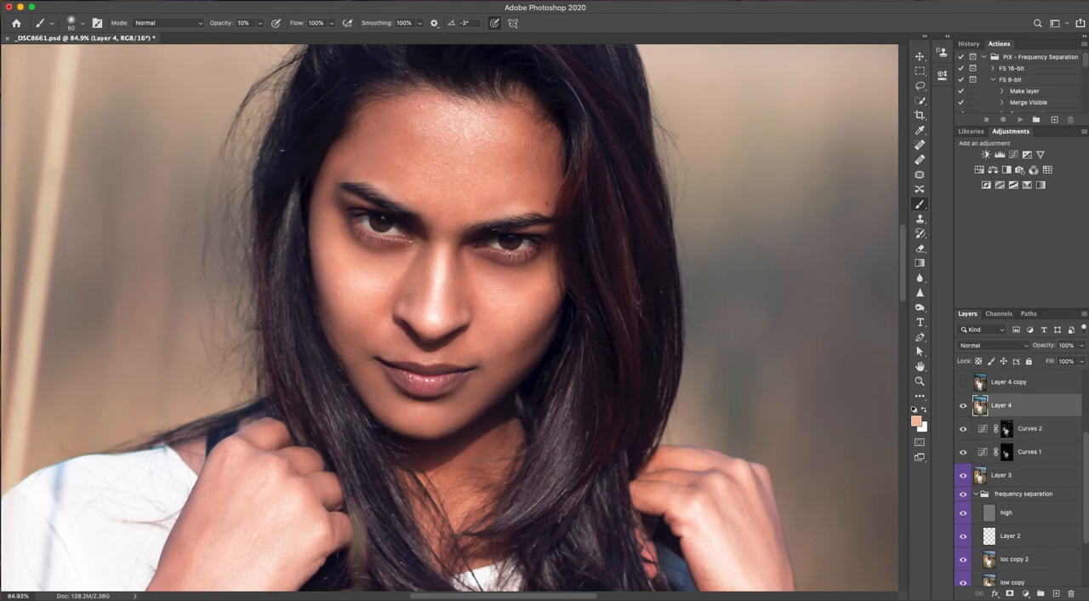
{"action": "left_click", "coordinate": [273, 1]}
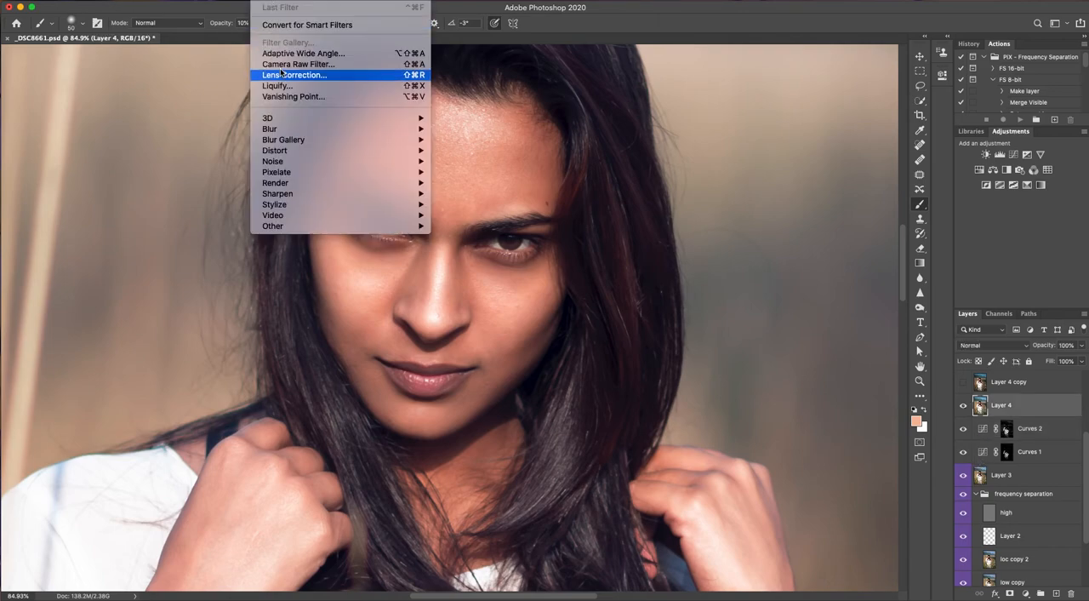
{"action": "left_click", "coordinate": [308, 65]}
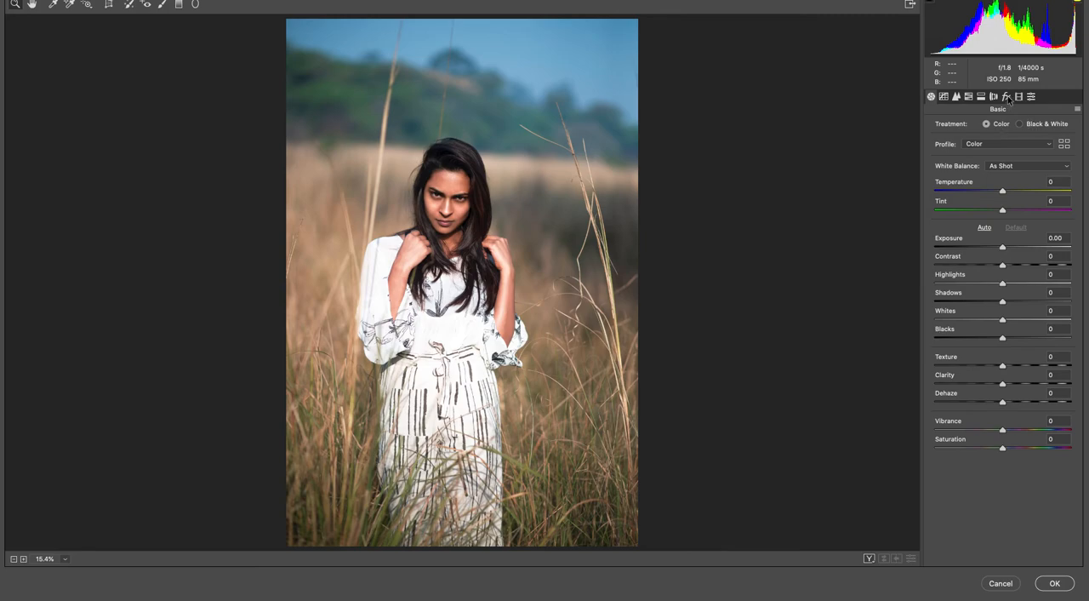
{"action": "left_click", "coordinate": [1019, 97]}
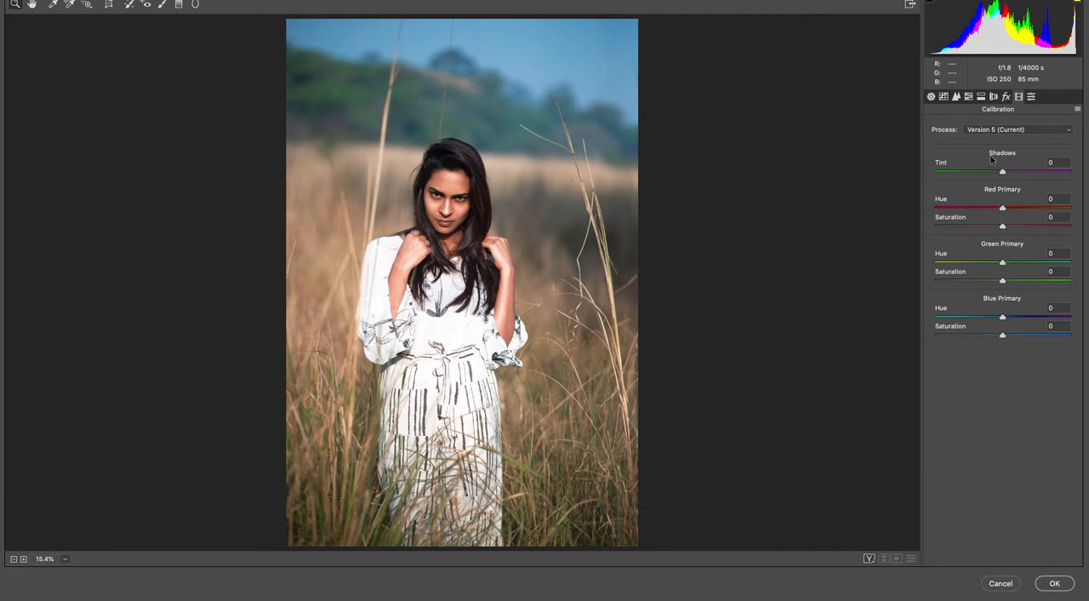
{"action": "left_click", "coordinate": [968, 97]}
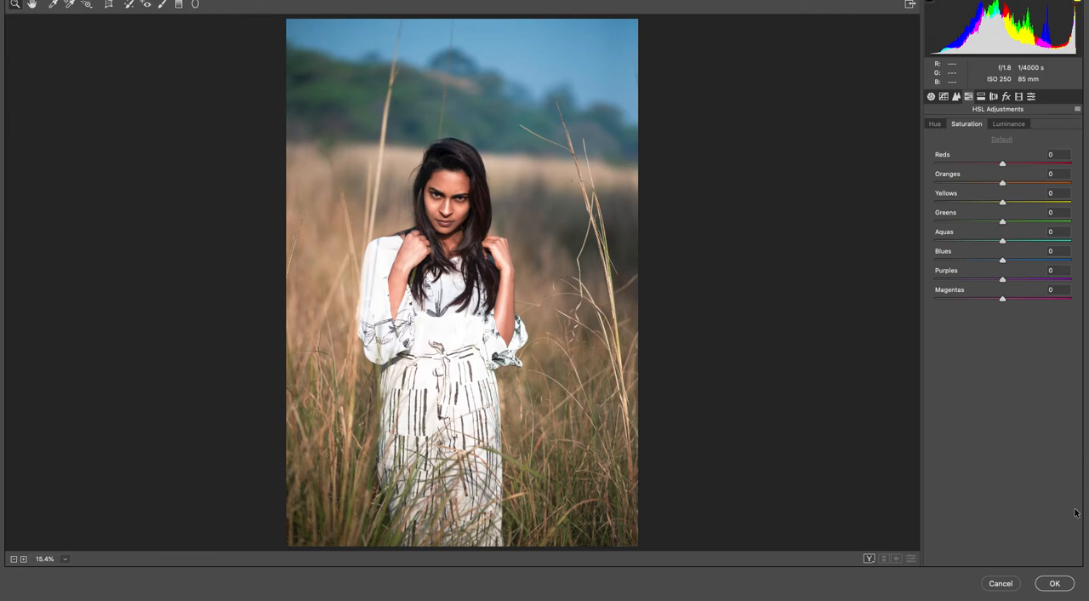
{"action": "left_click", "coordinate": [1067, 568]}
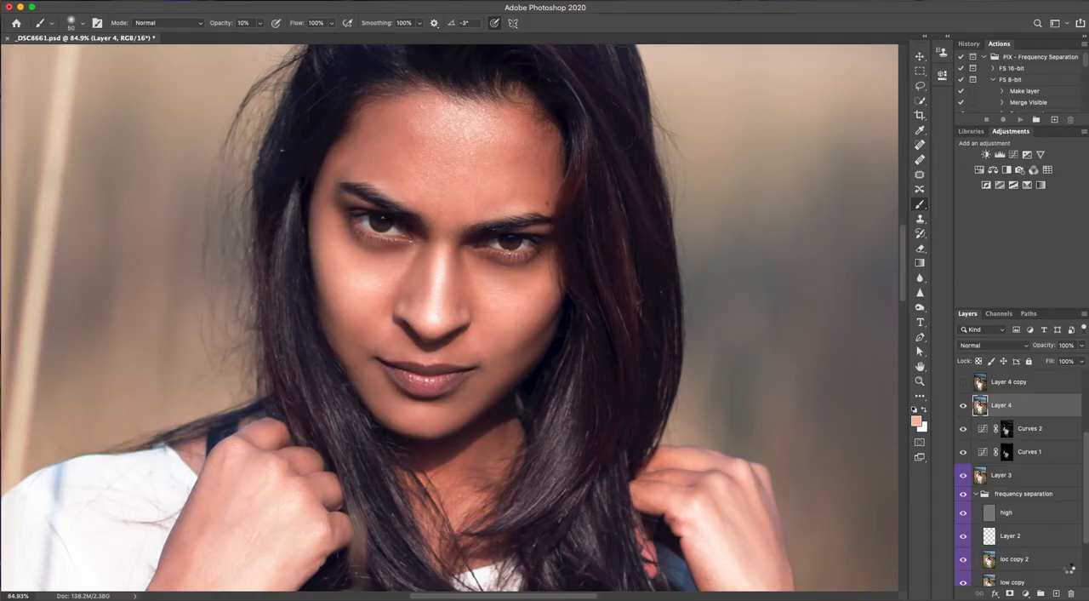
Make the Layer 4 copy layer visible
{"action": "left_click", "coordinate": [964, 383]}
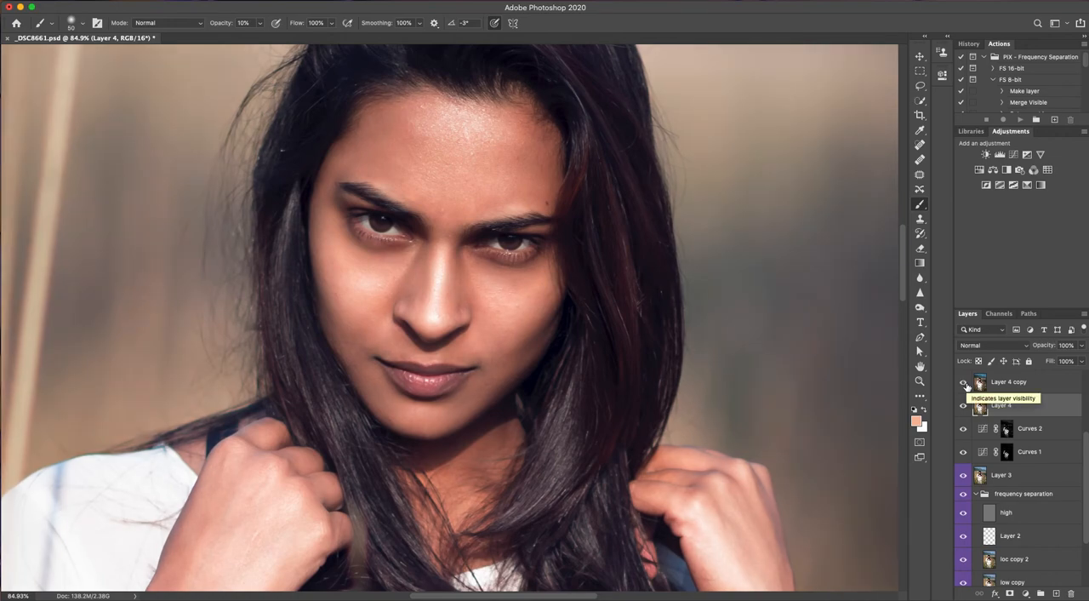
Fit the whole photo in view and compare the image with the Layer 4 copy layer hidden and shown
{"action": "key", "text": "super+0"}
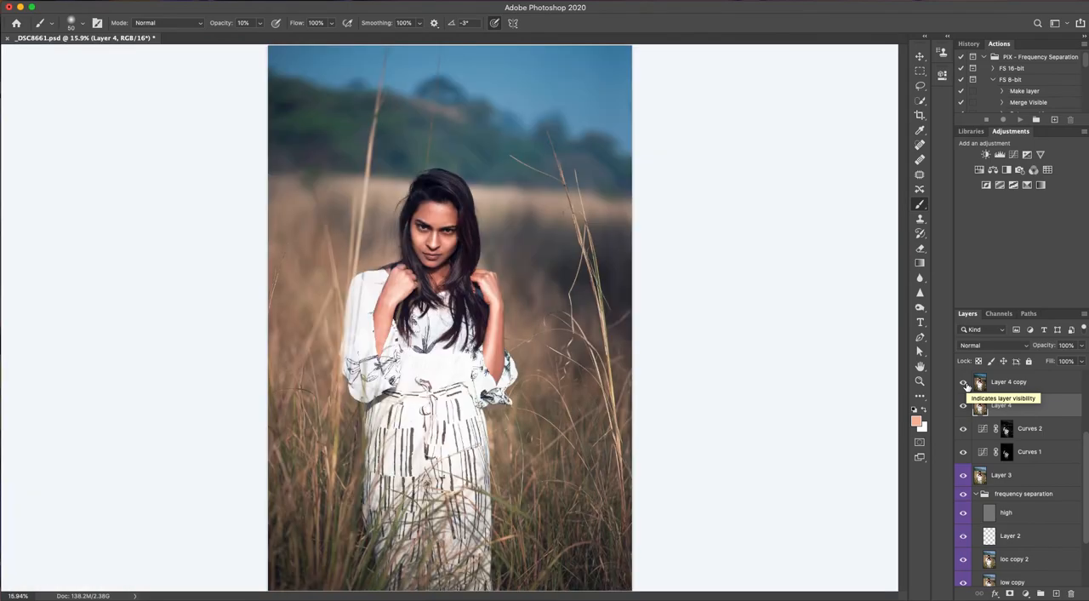
{"action": "left_click", "coordinate": [964, 383]}
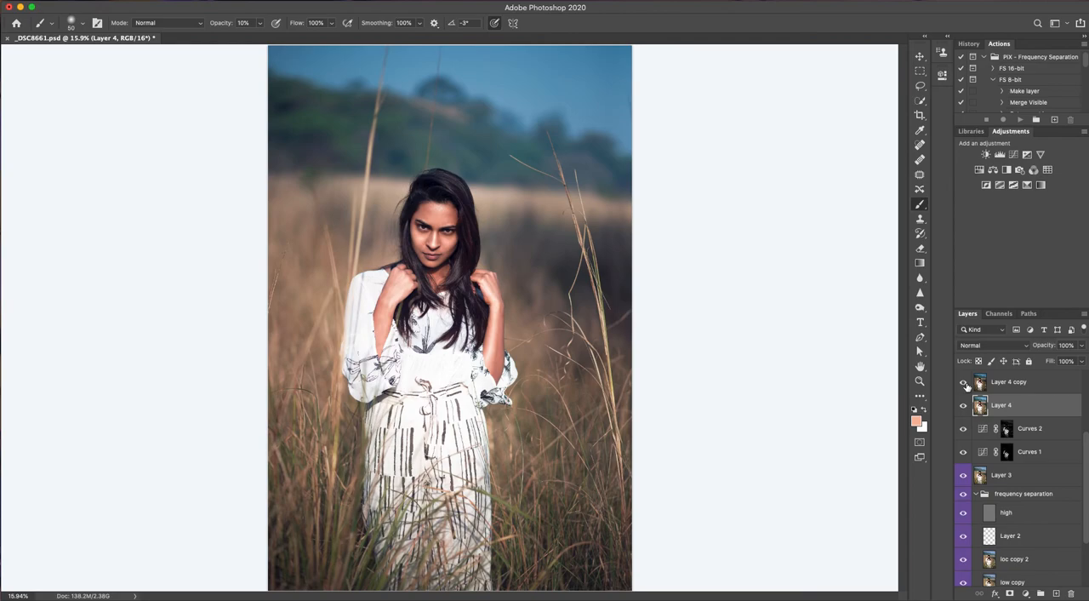
{"action": "left_click", "coordinate": [965, 384]}
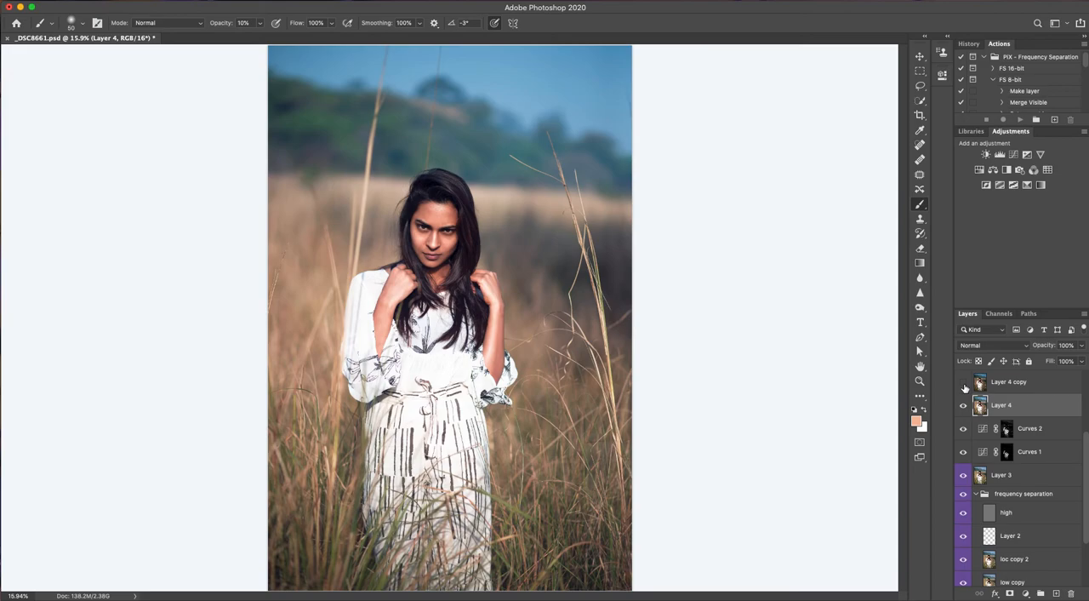
{"action": "left_click", "coordinate": [964, 384]}
{"action": "left_click", "coordinate": [964, 385]}
{"action": "left_click", "coordinate": [964, 383]}
Select the Layer 4 copy layer and toggle its visibility to check its colour grade again, leaving it shown
{"action": "left_click", "coordinate": [989, 385]}
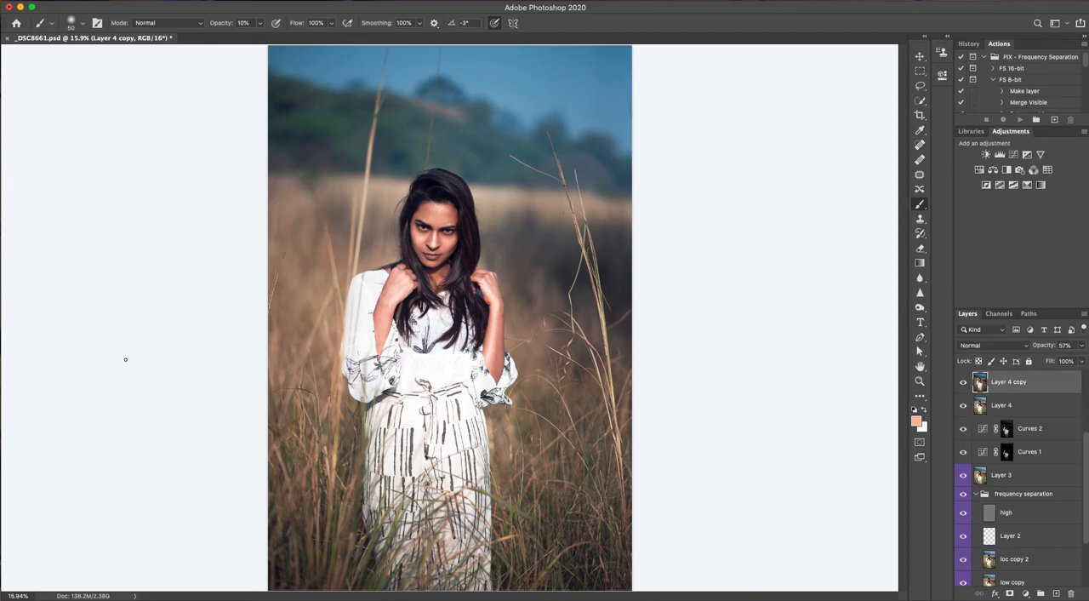
{"action": "left_click", "coordinate": [964, 385]}
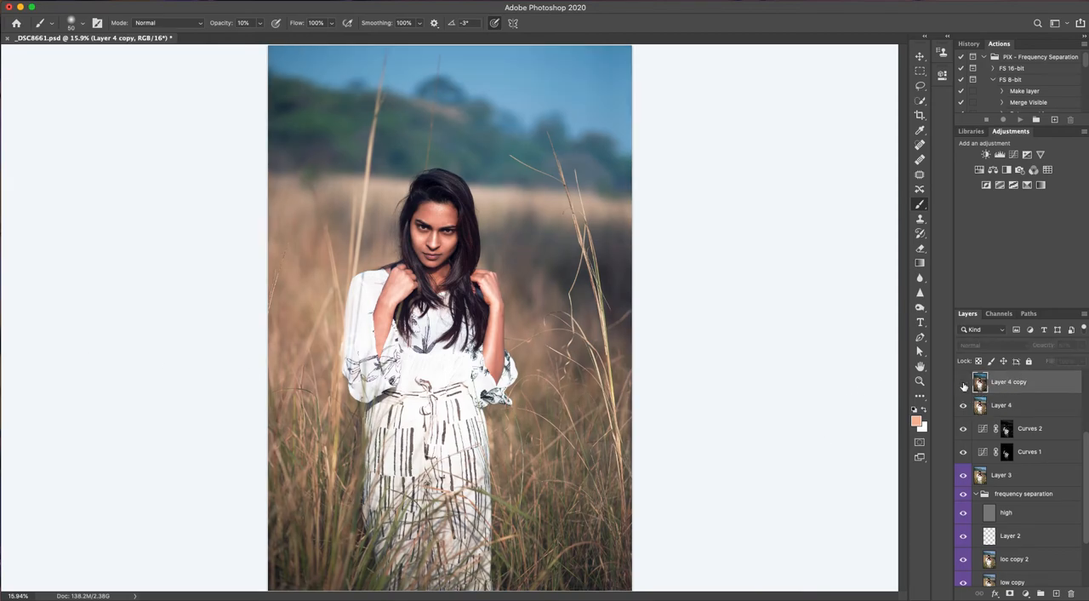
{"action": "left_click", "coordinate": [964, 385]}
{"action": "left_click", "coordinate": [964, 385]}
{"action": "left_click", "coordinate": [964, 385]}
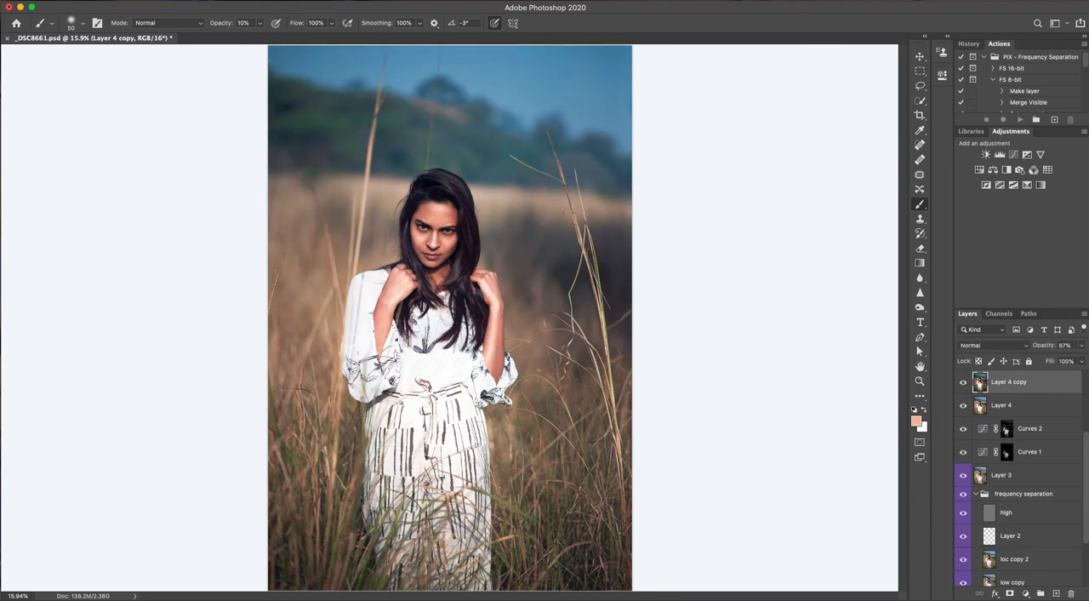
{"action": "left_click", "coordinate": [965, 384]}
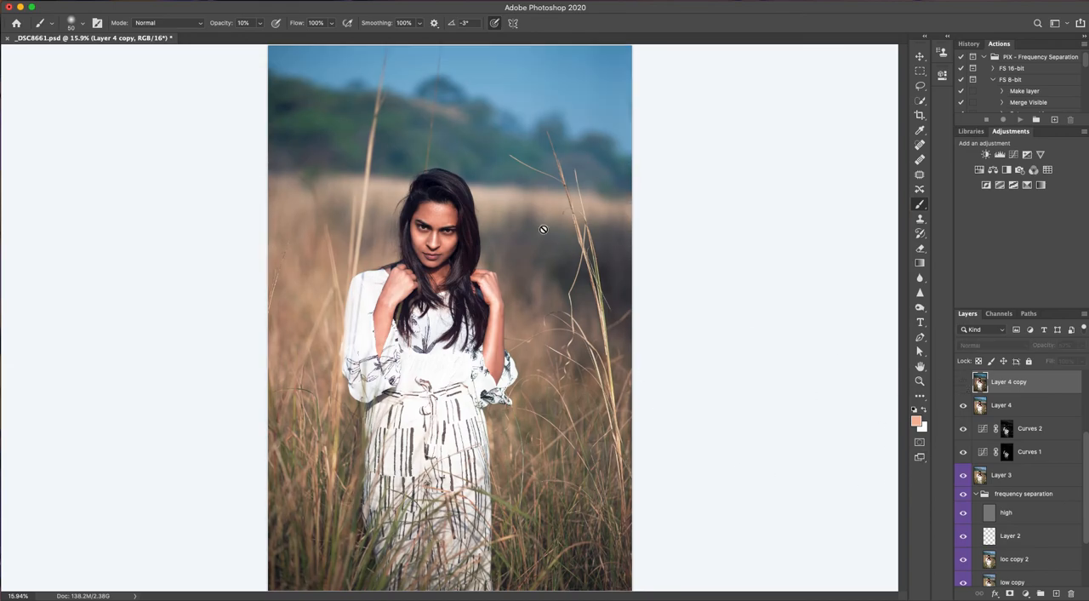
{"action": "left_click", "coordinate": [964, 385]}
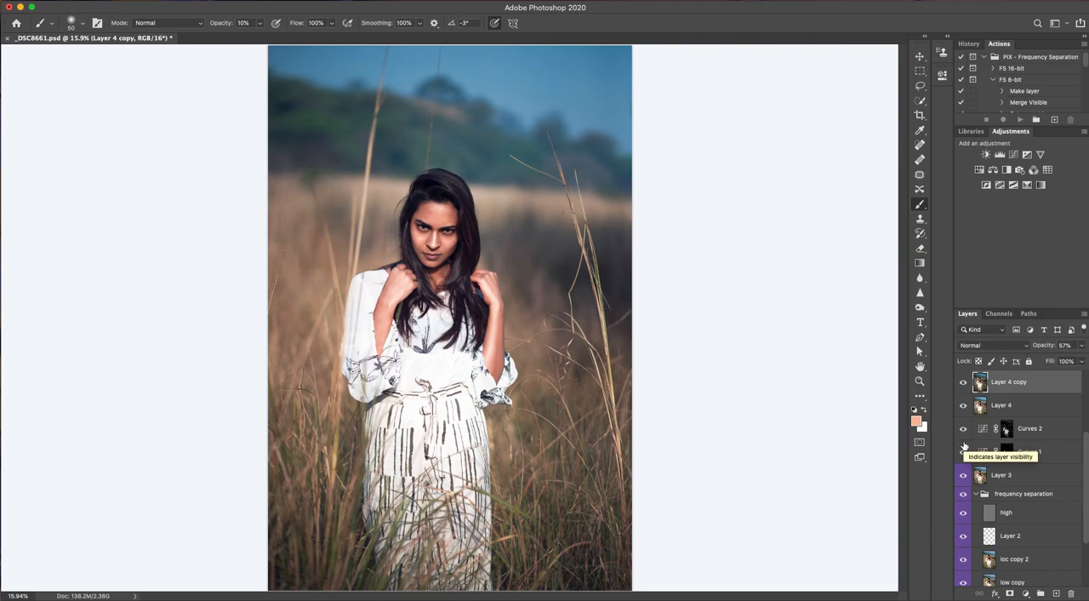
Show the masked Layer 5 above Layer 4 copy, comparing the image with and without it
{"action": "left_click_drag", "start_coordinate": [1087, 449], "coordinate": [1087, 384]}
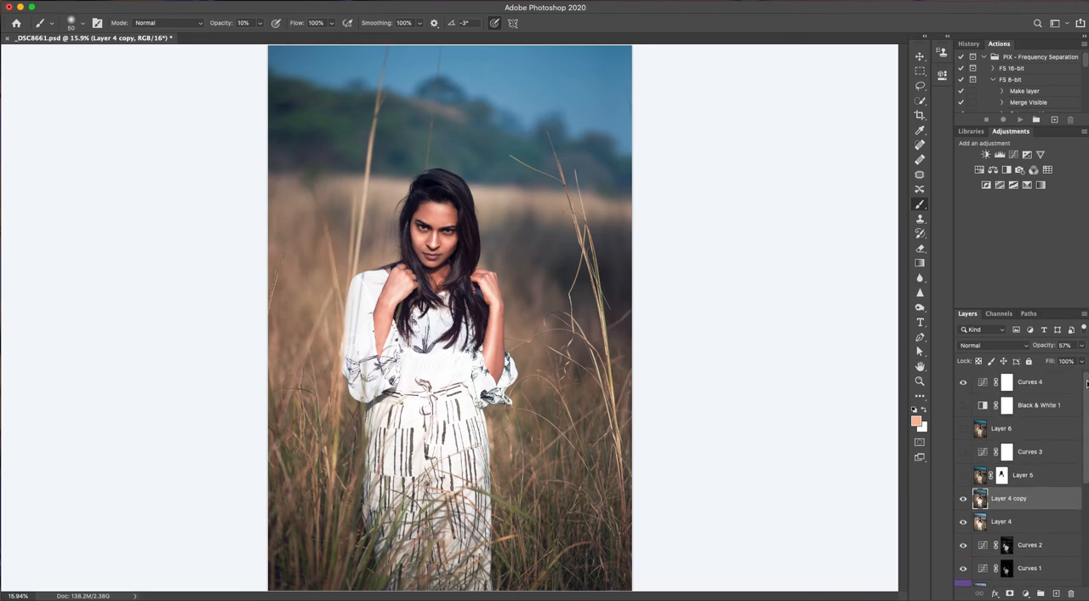
{"action": "left_click", "coordinate": [963, 477]}
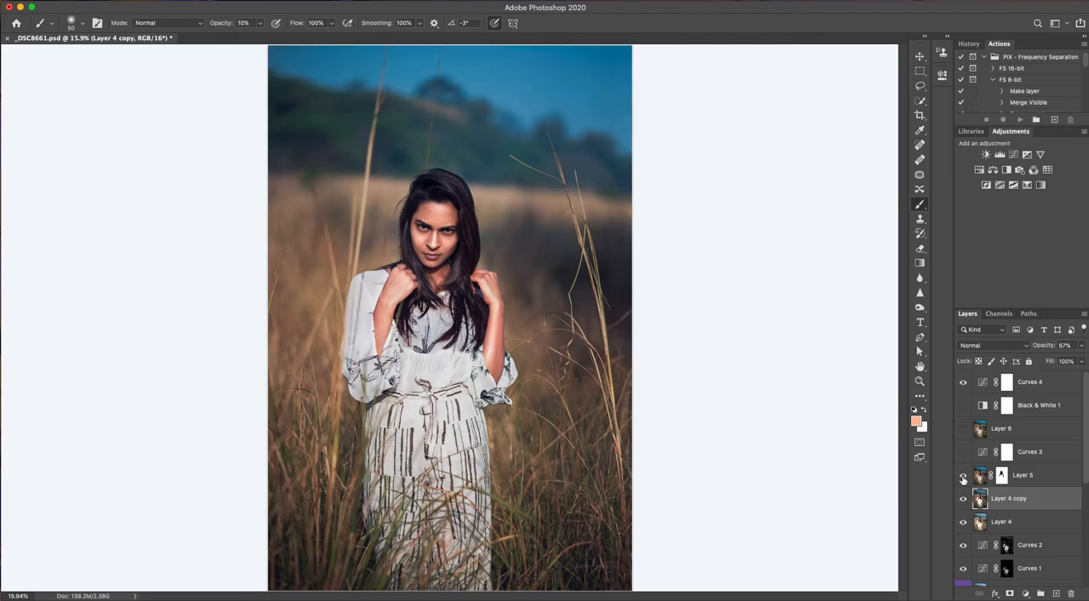
{"action": "left_click", "coordinate": [964, 477]}
{"action": "left_click", "coordinate": [964, 476]}
Show Layer 6 and toggle the Black & White 1 and Curves 4 adjustment layers to check their effect
{"action": "left_click", "coordinate": [964, 430]}
{"action": "left_click", "coordinate": [963, 406]}
{"action": "left_click", "coordinate": [964, 406]}
{"action": "left_click", "coordinate": [965, 384]}
Compare the original Background layer on its own with the full stack of retouching and grading layers
{"action": "scroll", "coordinate": [1088, 396], "scroll_direction": "down", "scroll_amount": 5}
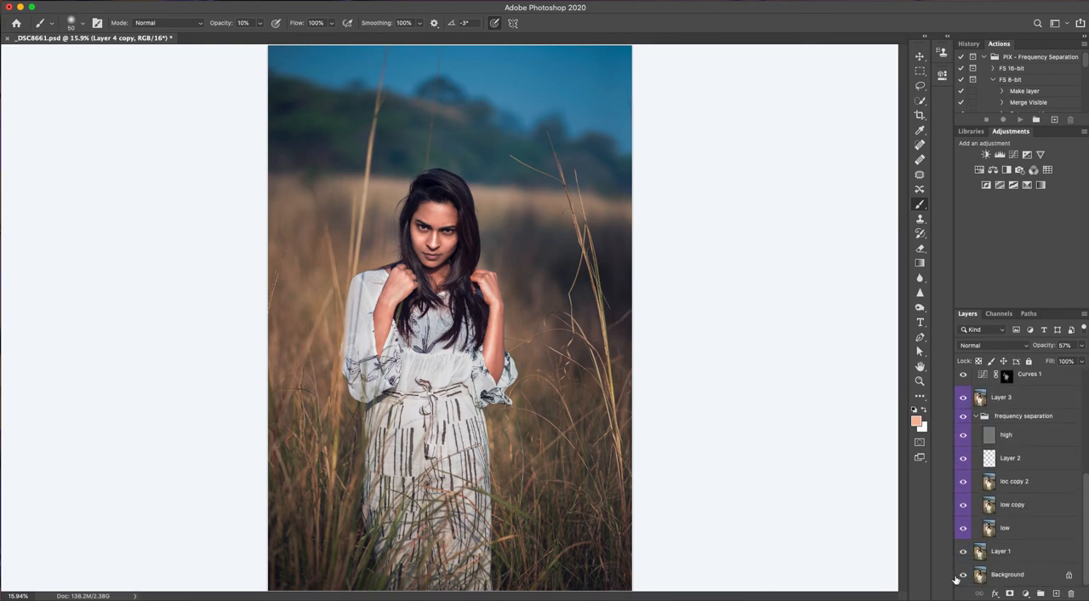
{"action": "left_click", "coordinate": [964, 577], "text": "alt"}
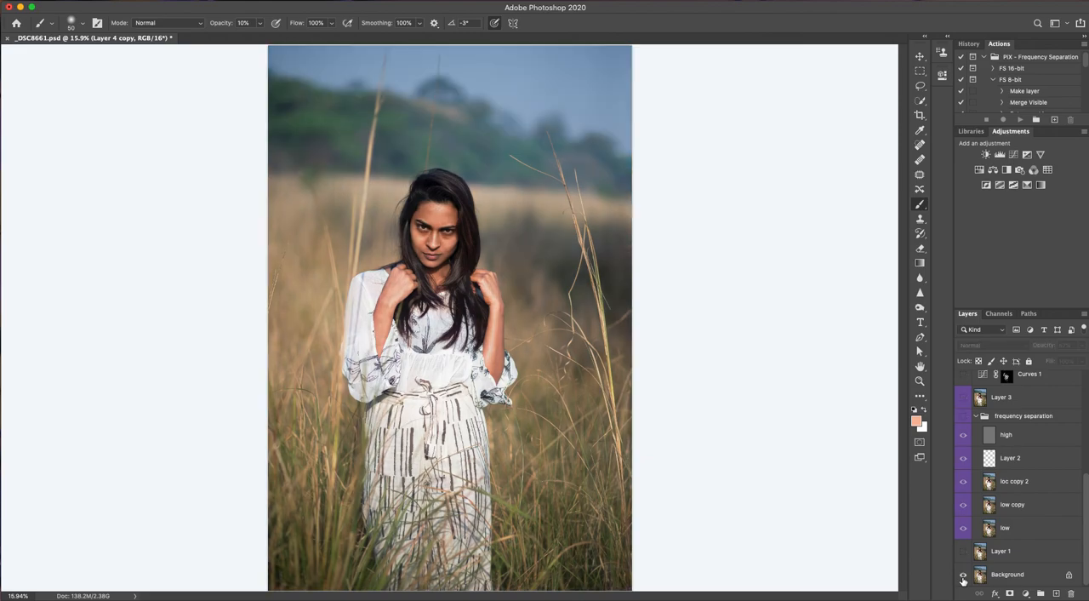
{"action": "left_click", "coordinate": [964, 577], "text": "alt"}
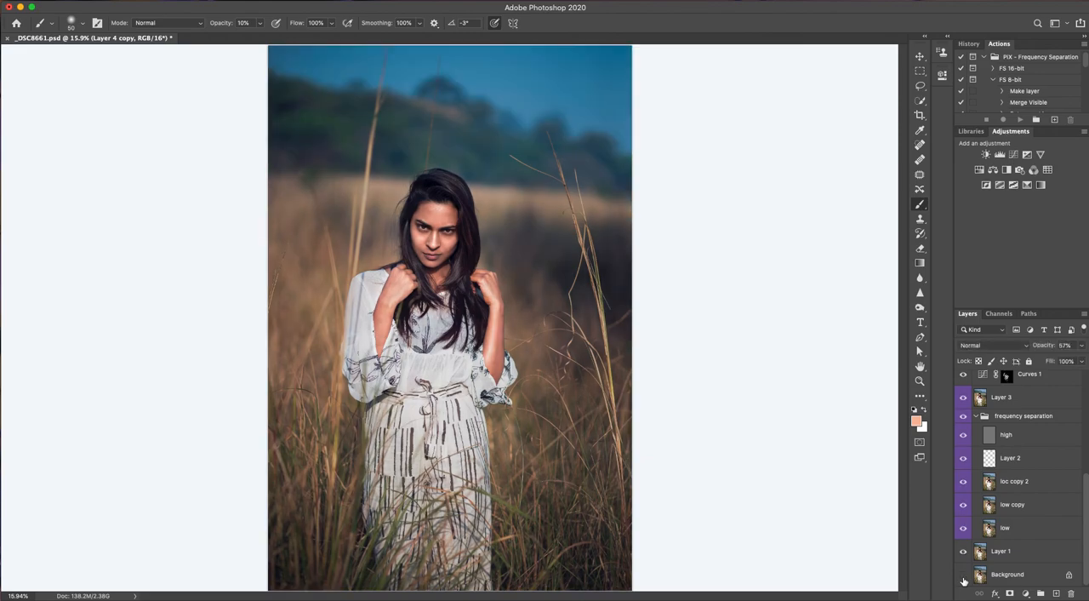
{"action": "left_click", "coordinate": [963, 577], "text": "alt"}
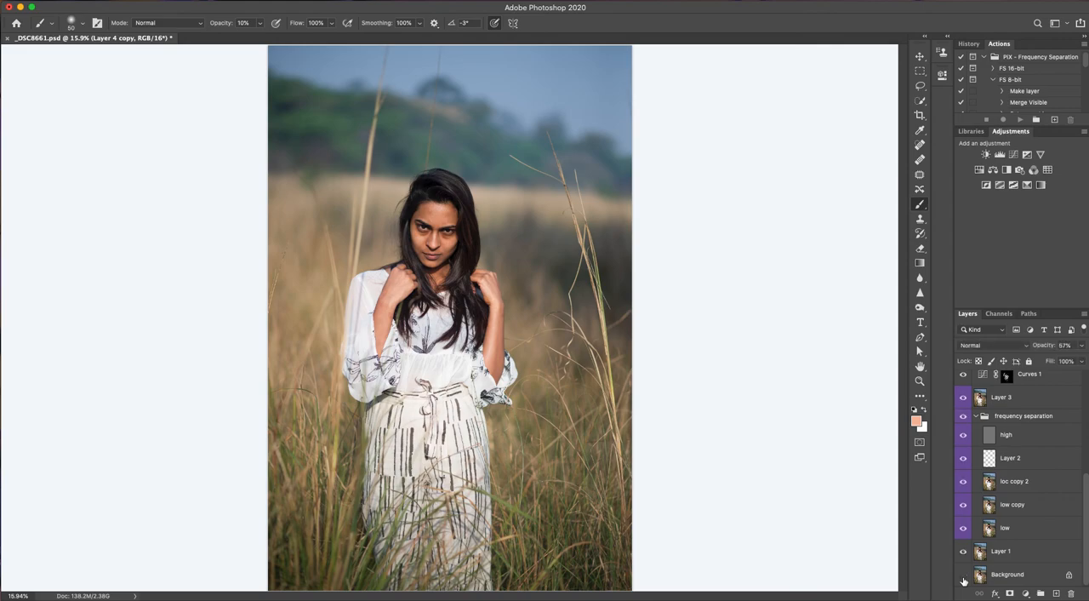
{"action": "left_click", "coordinate": [963, 578], "text": "alt"}
{"action": "left_click", "coordinate": [964, 578], "text": "alt"}
{"action": "left_click", "coordinate": [963, 578], "text": "alt"}
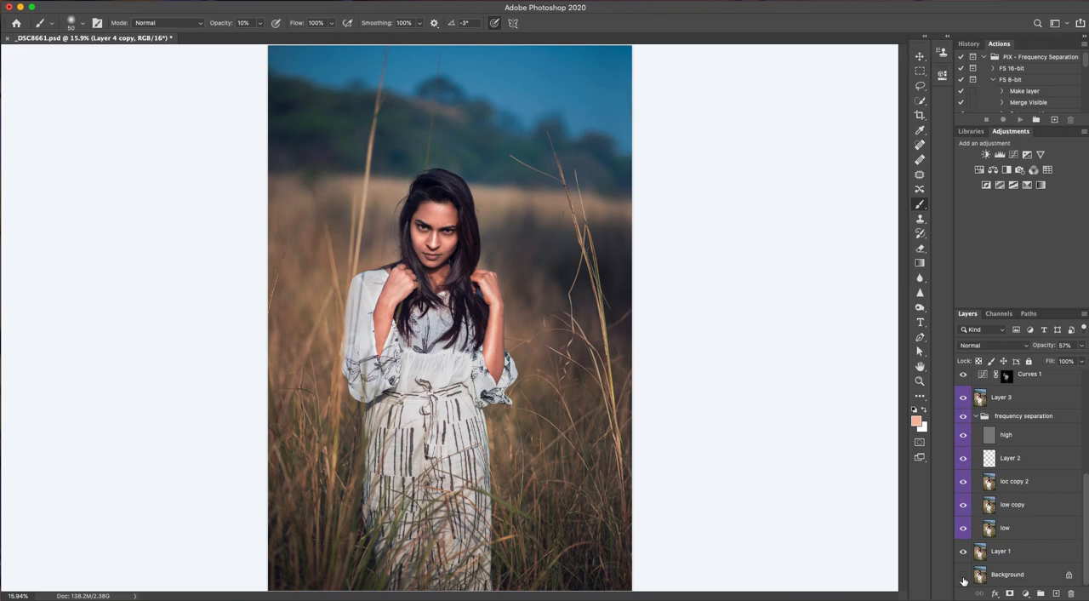
{"action": "mouse_move", "coordinate": [630, 598]}
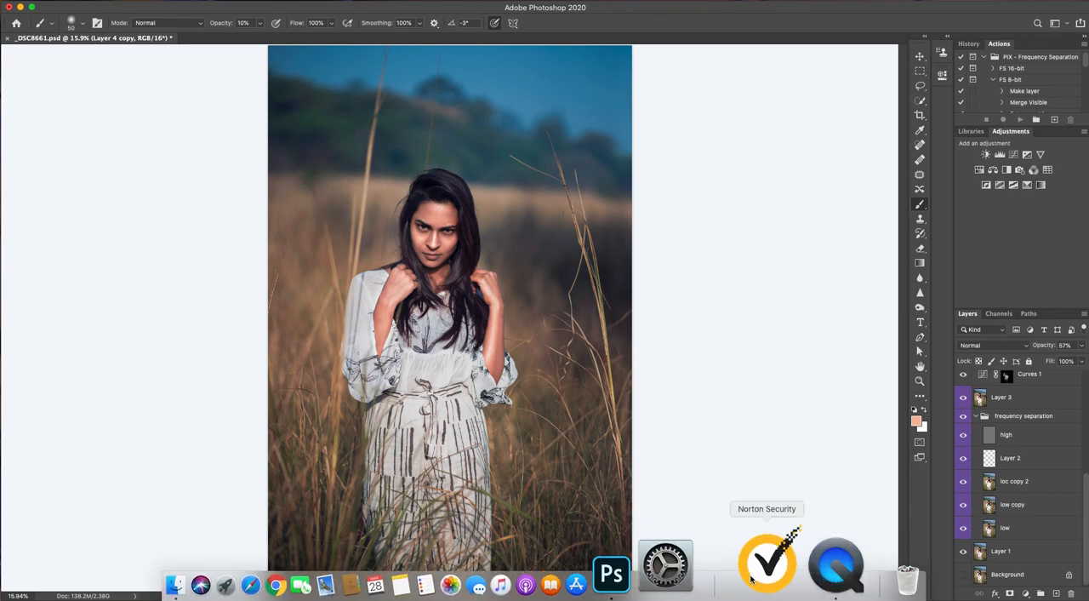